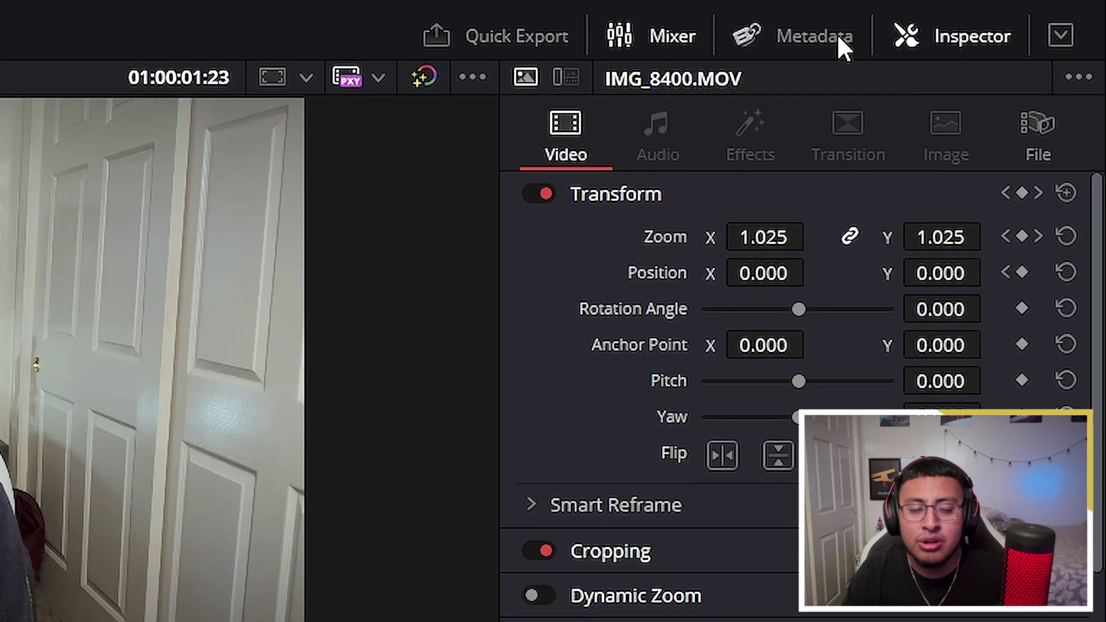
Show IMG_8400.MOV's metadata: H.265 footage at 3840 x 2160 and 30 fps.
click(838, 35)
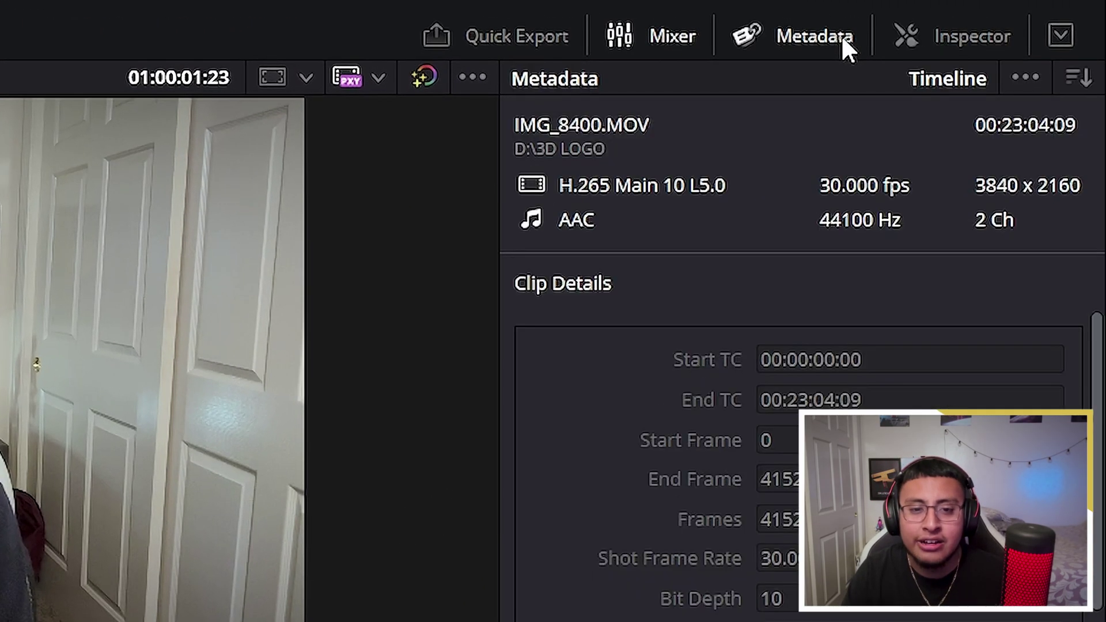
click(994, 187)
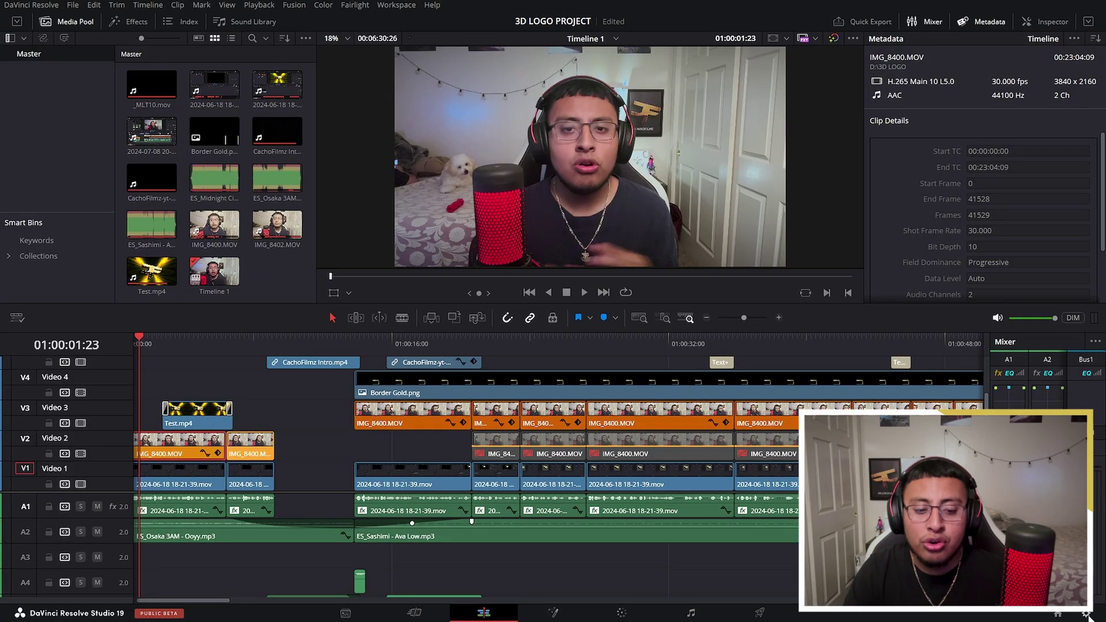
click(1087, 614)
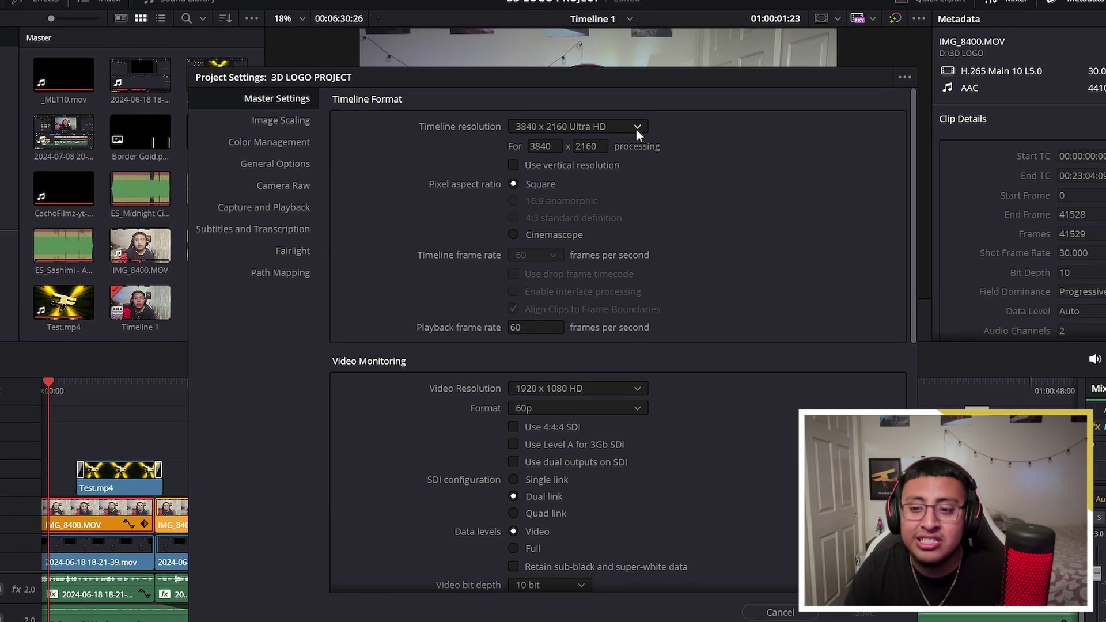
click(624, 127)
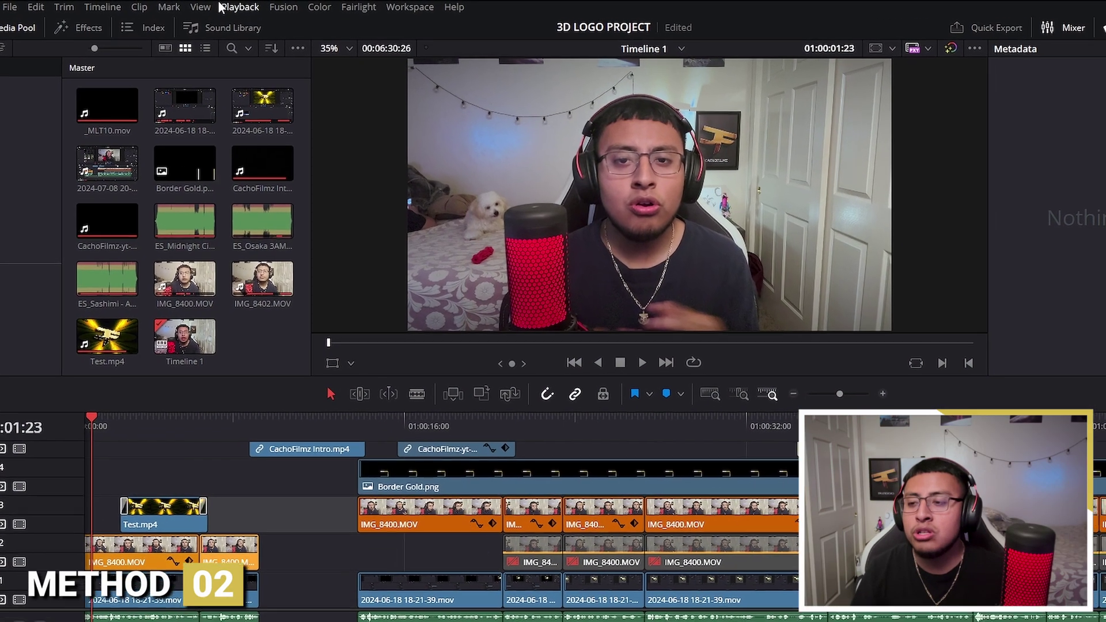
Set the timeline proxy resolution to Quarter.
click(245, 5)
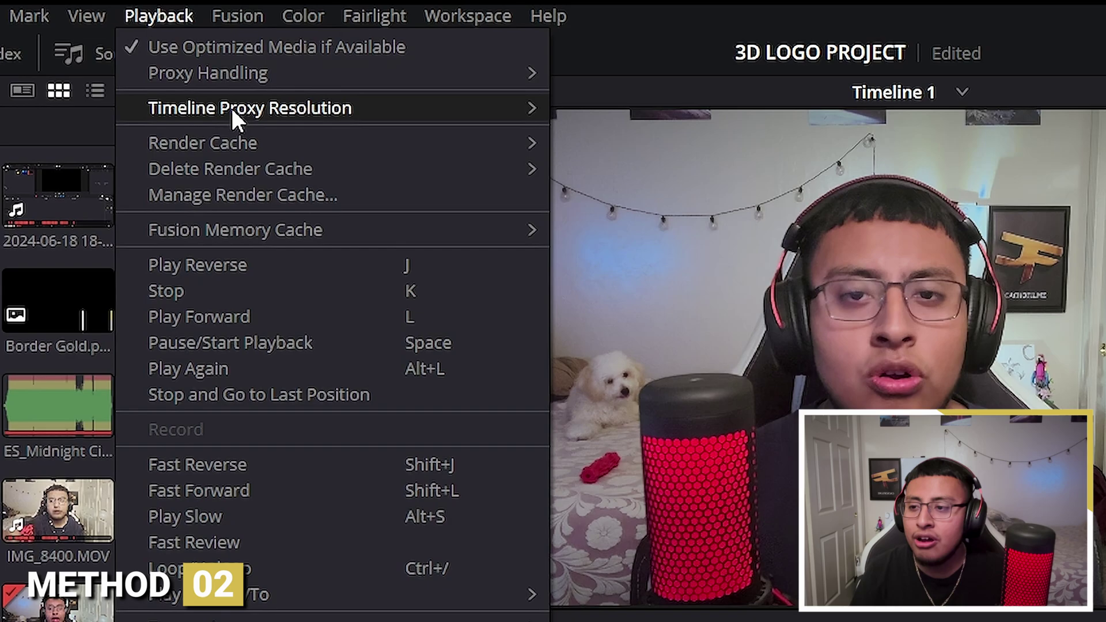
mouse_move(265, 75)
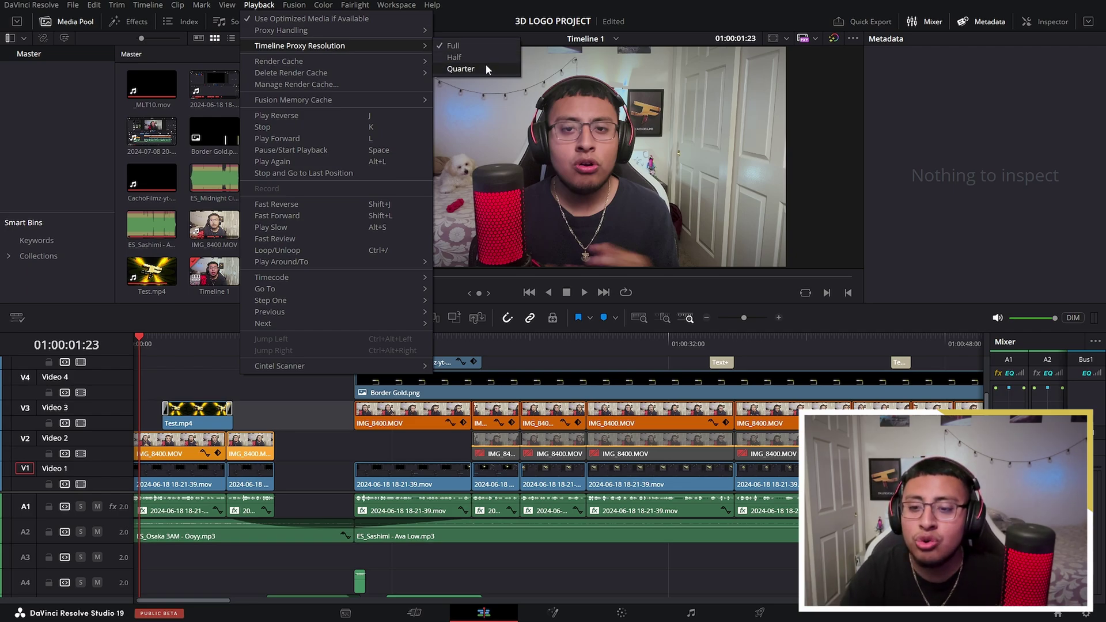
click(486, 68)
Zoom the viewer and play the timeline through to the Test.mp4 logo clip.
scroll(594, 168, up, 2)
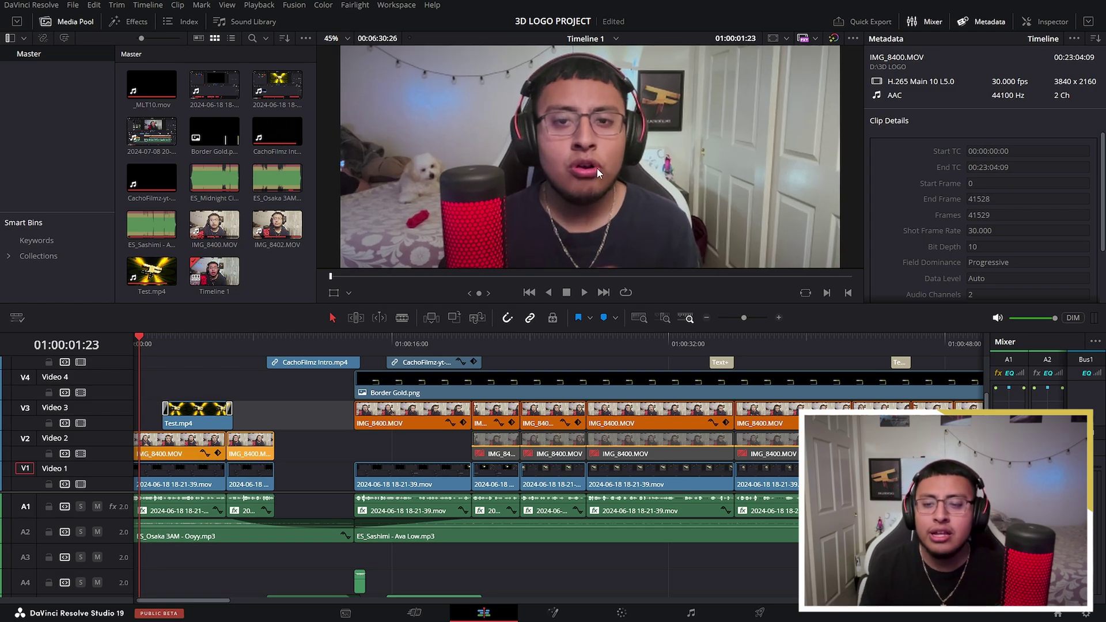
scroll(598, 172, up, 3)
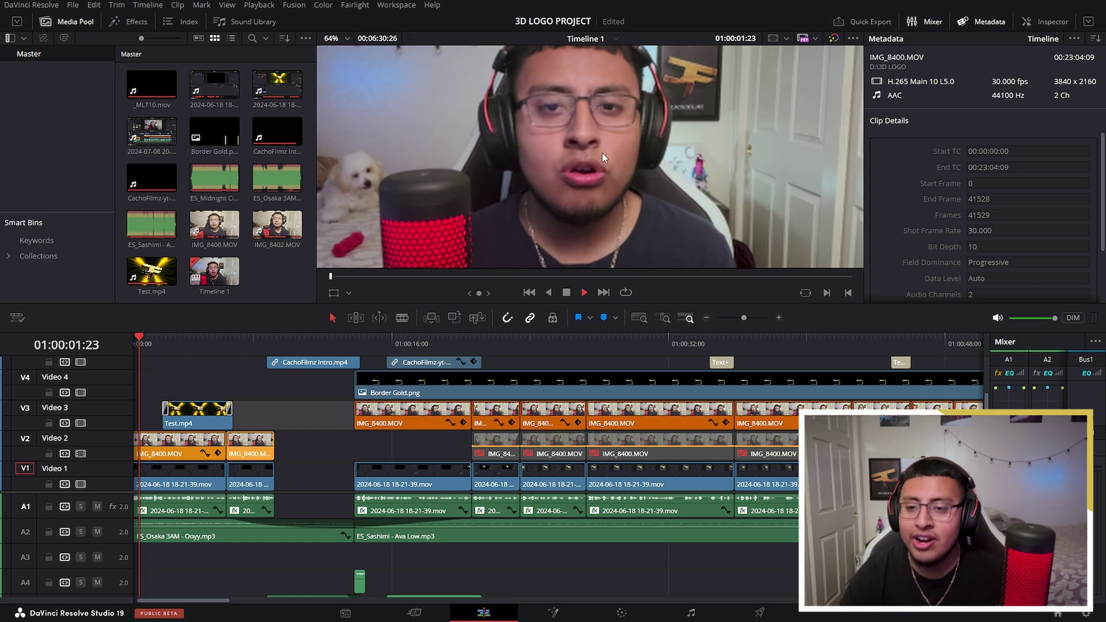
key(space)
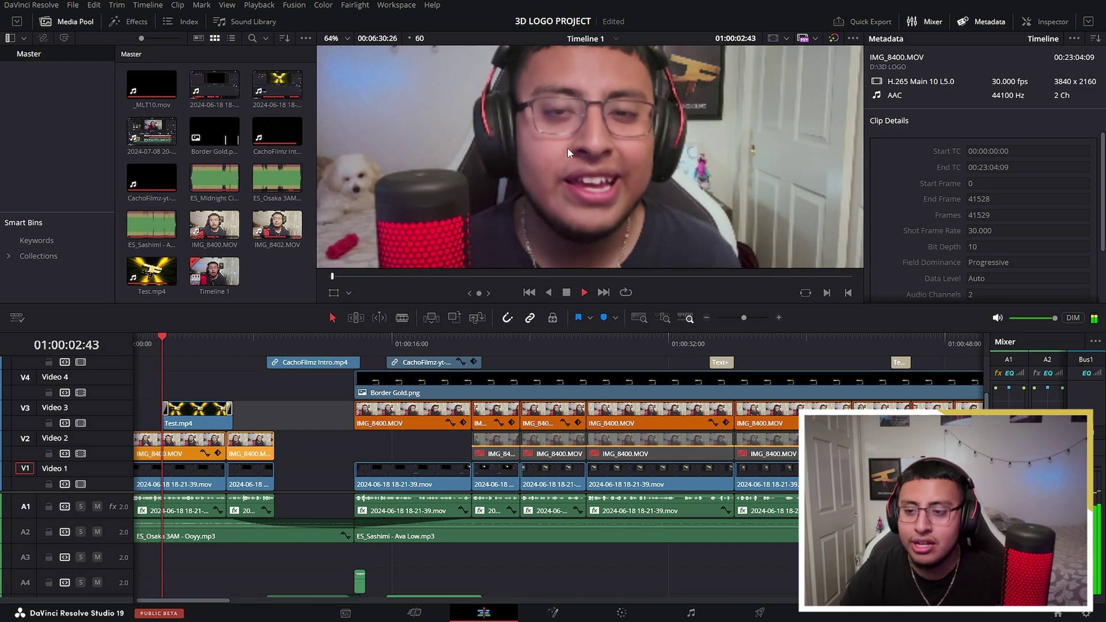
key(space)
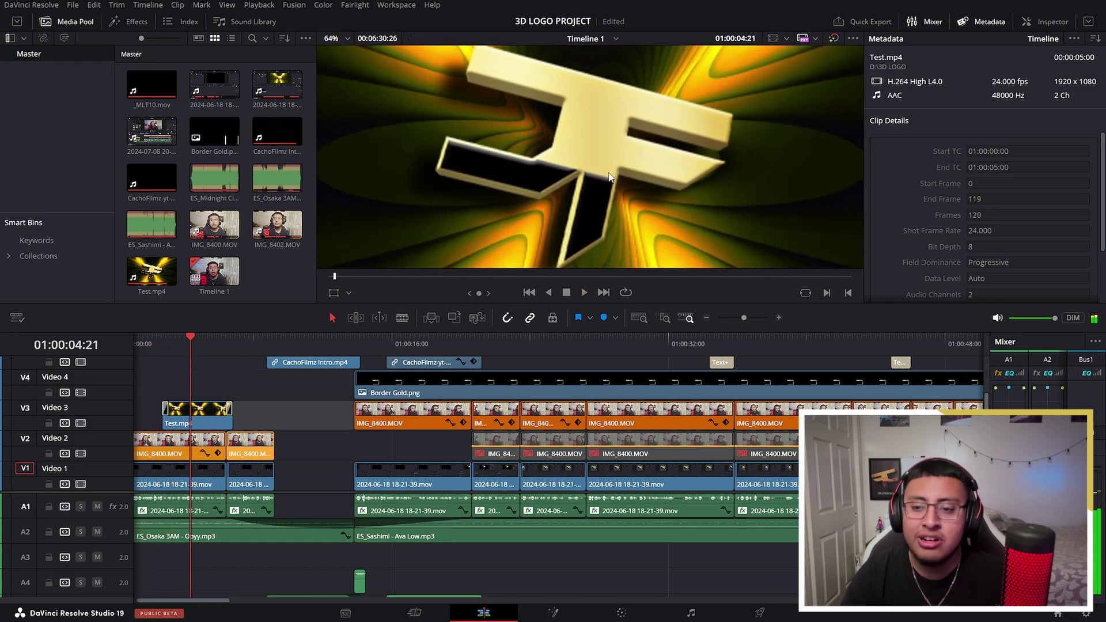
Change the timeline proxy resolution again from the Playback menu.
click(260, 5)
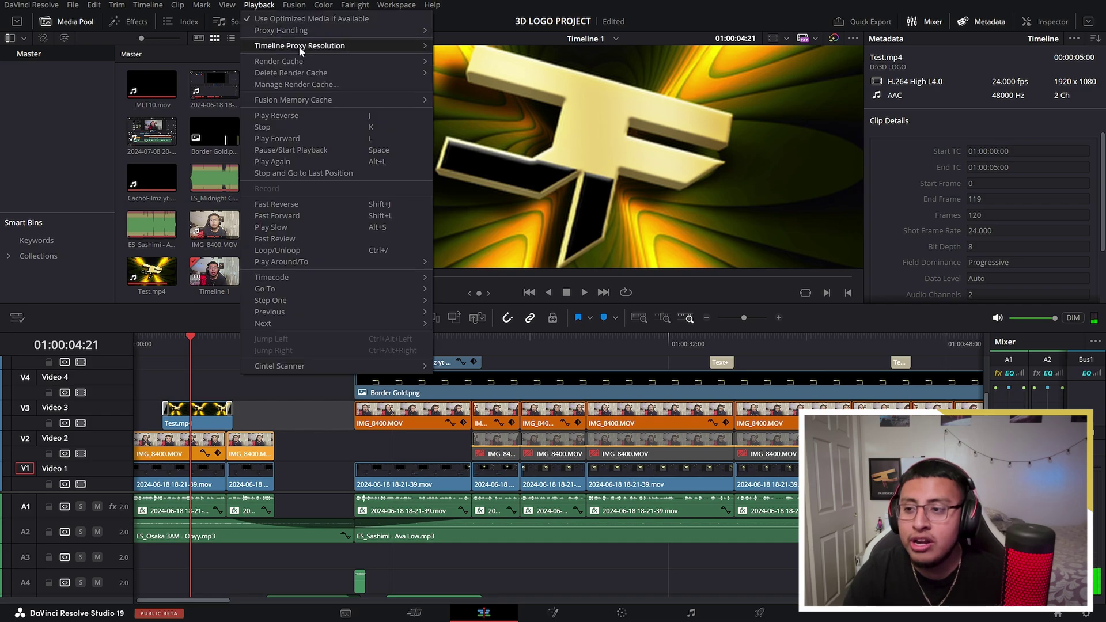
mouse_move(300, 51)
click(472, 50)
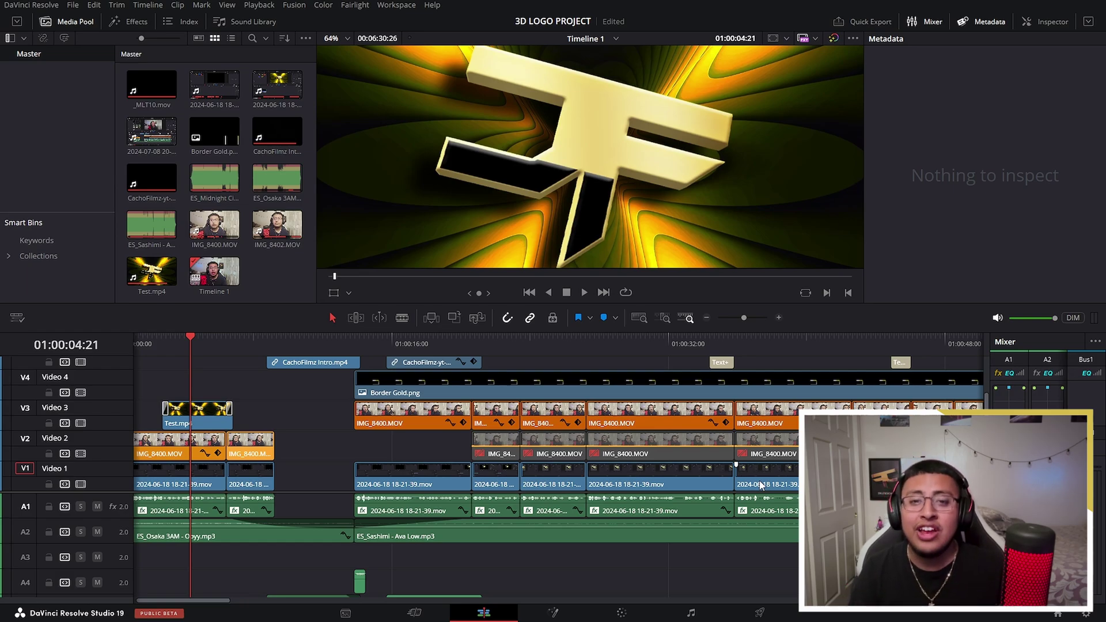
Return to 01:00:00:00 and bypass colour grades and Fusion effects in the viewer.
key(Home)
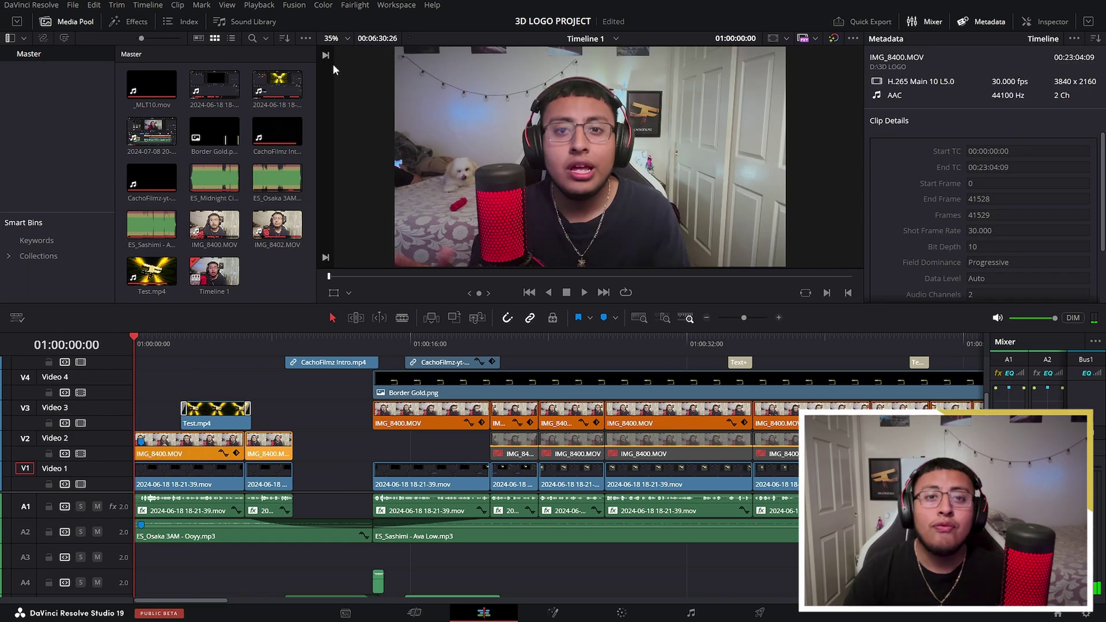
click(834, 39)
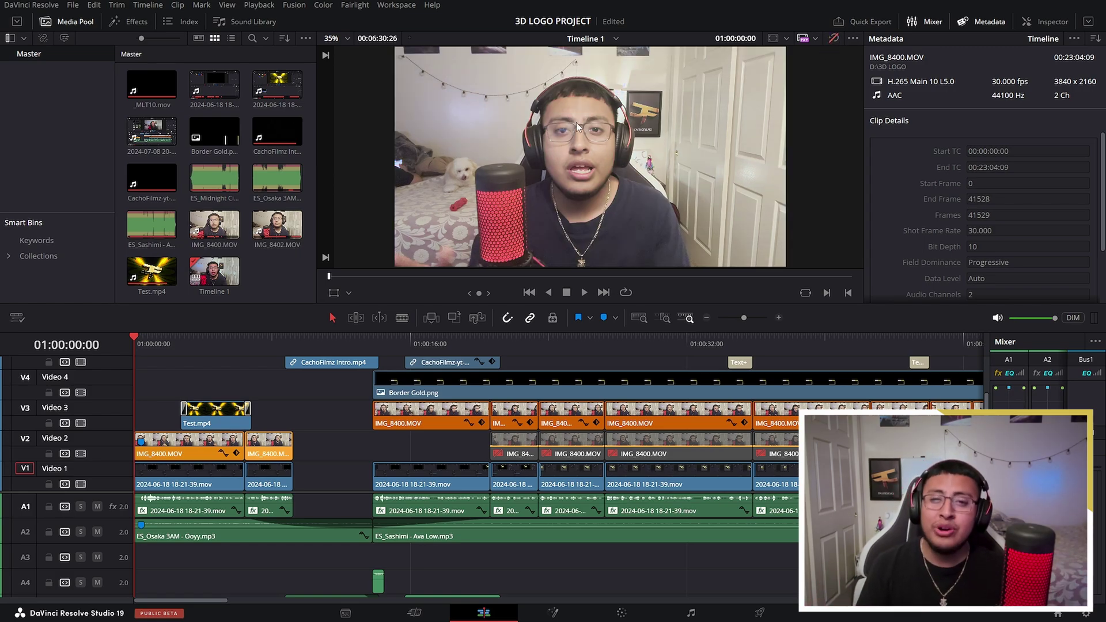
Park the playhead on the title at 01:00:35:00, zoom the timeline in, and turn bypass off.
scroll(724, 375, up, 2)
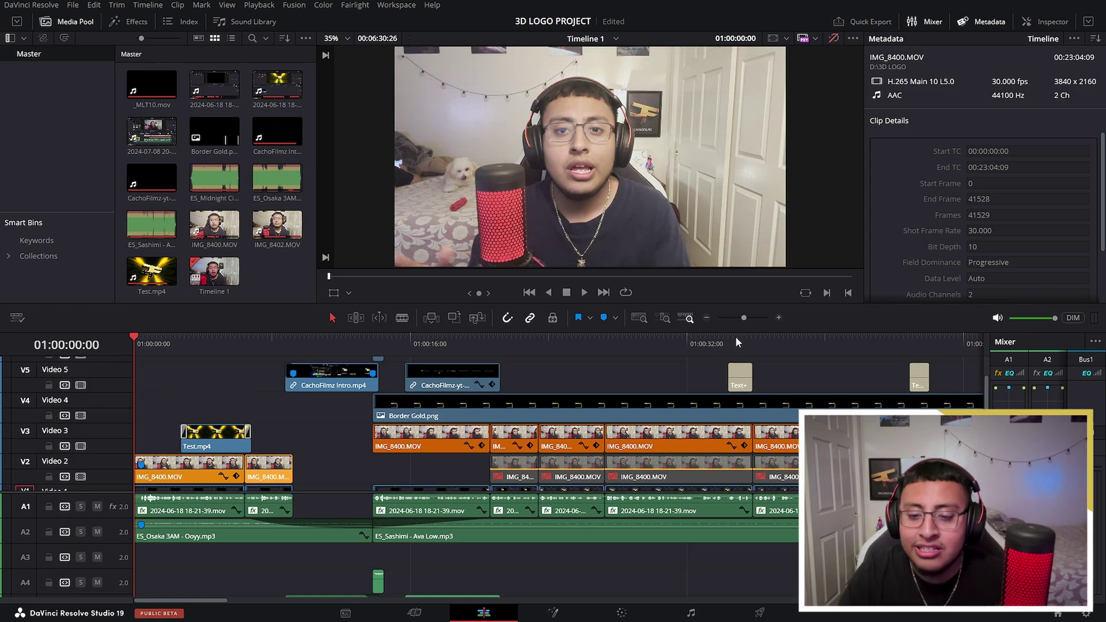
click(736, 337)
click(738, 337)
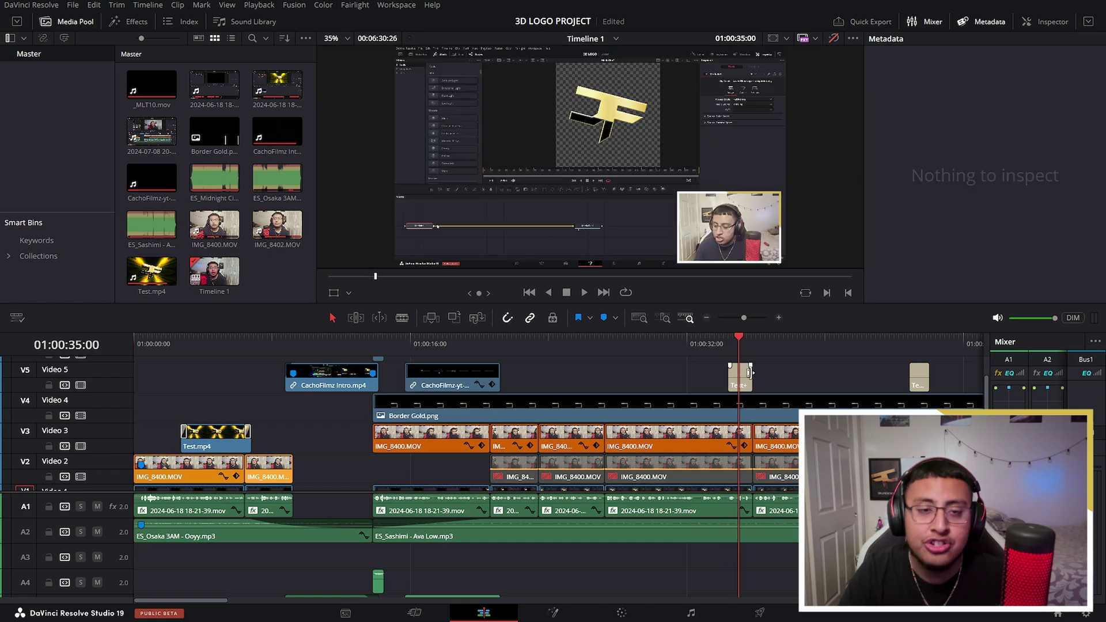
click(779, 317)
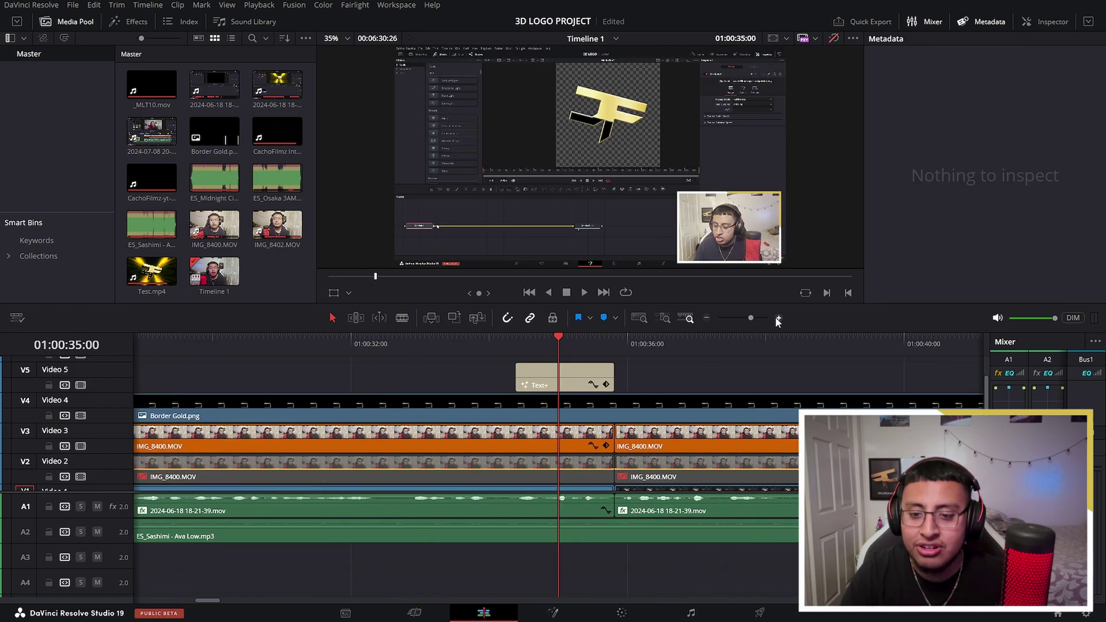
click(778, 317)
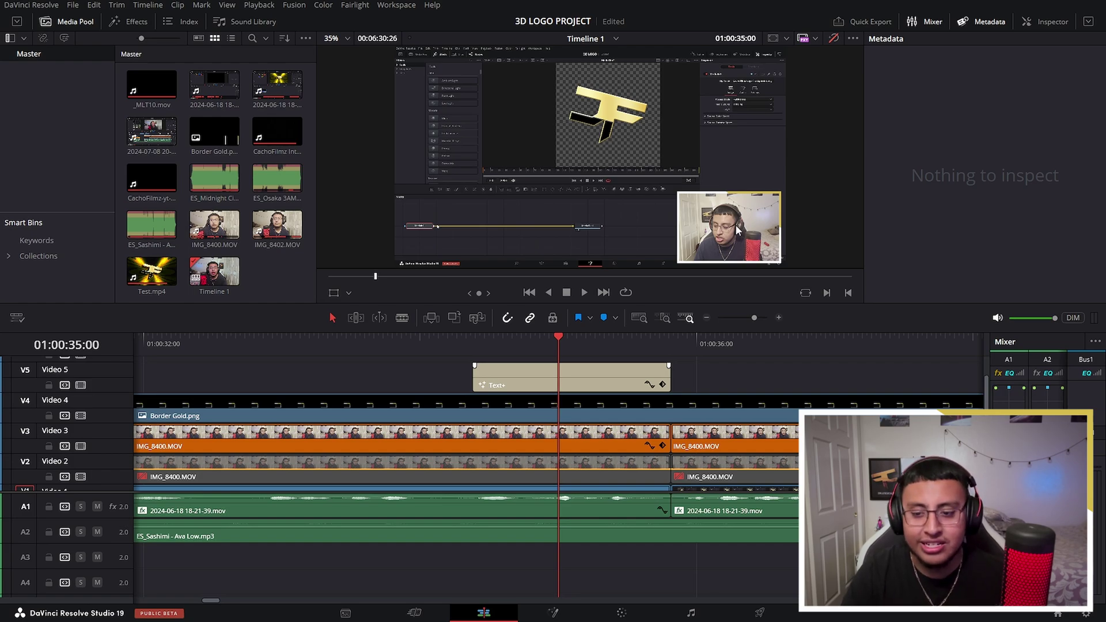
click(833, 39)
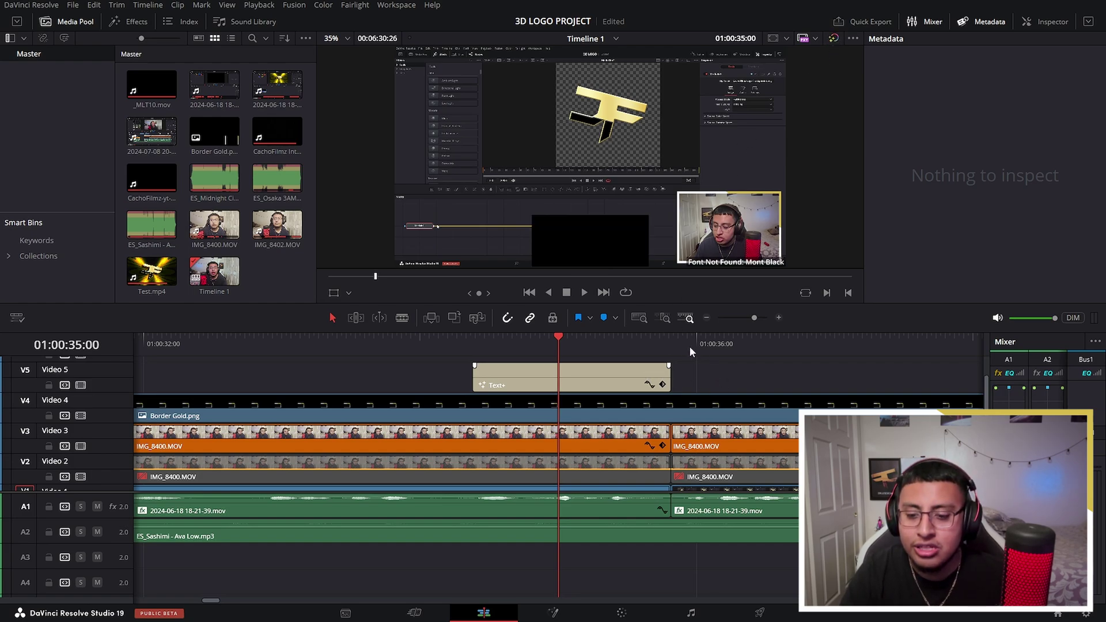
Set the V5 Text+ title's font style to Heavy DEMO and preview the SHIFT + SPACE caption.
click(603, 378)
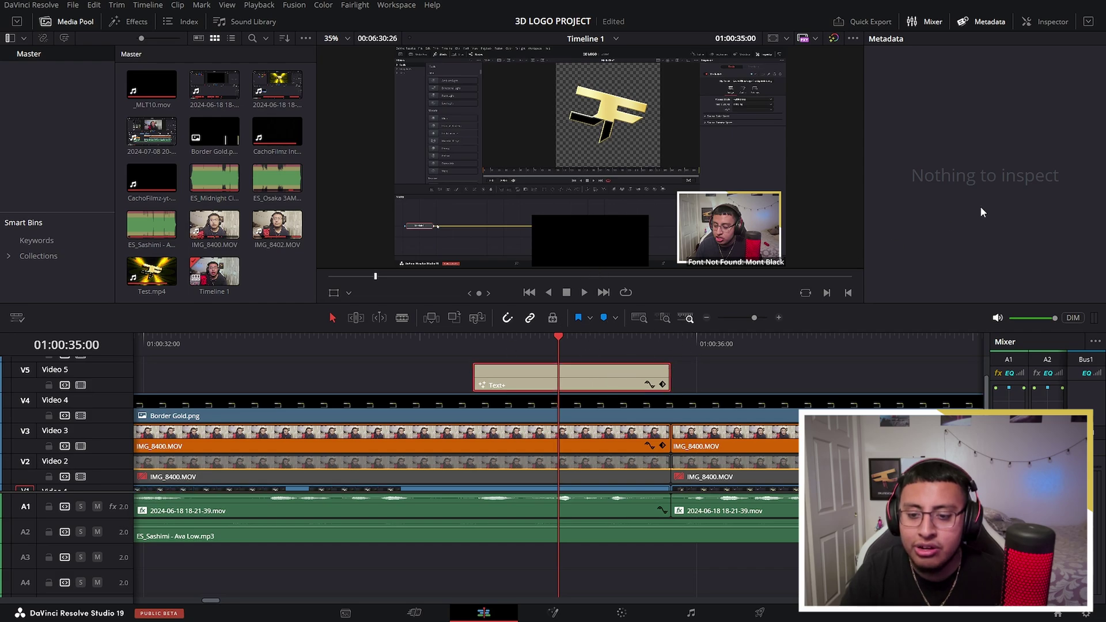
click(1037, 21)
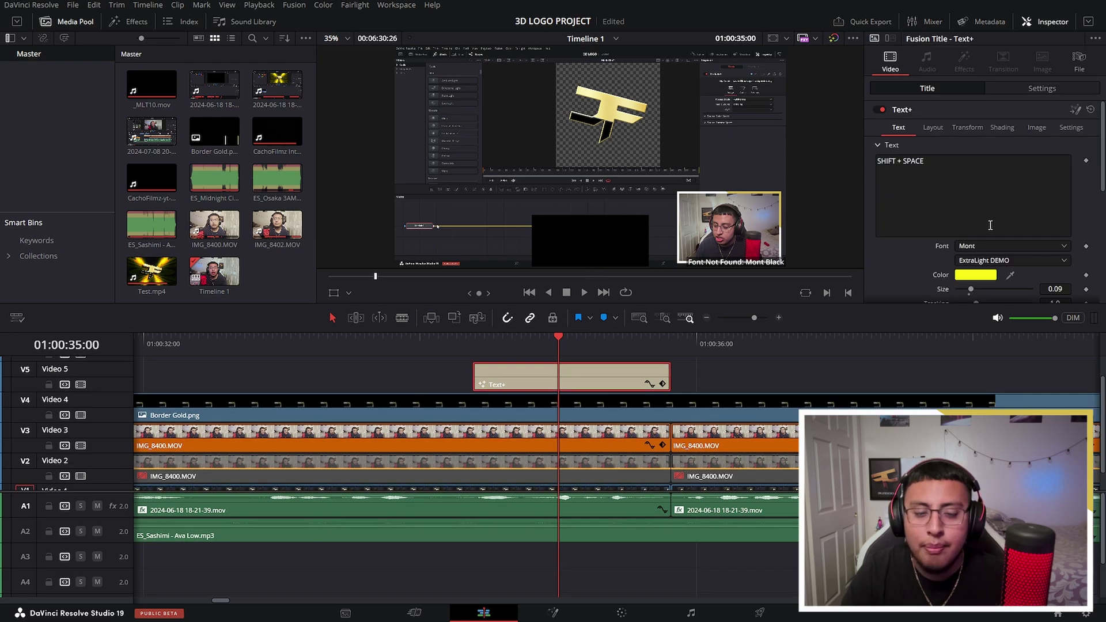
click(987, 260)
click(992, 288)
click(787, 344)
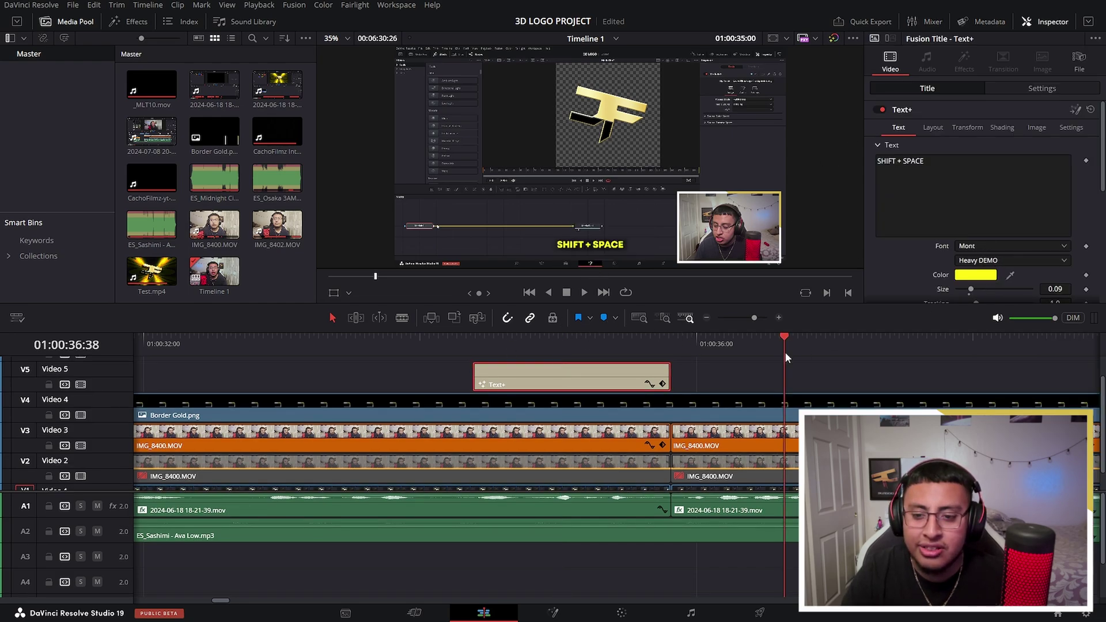
click(628, 344)
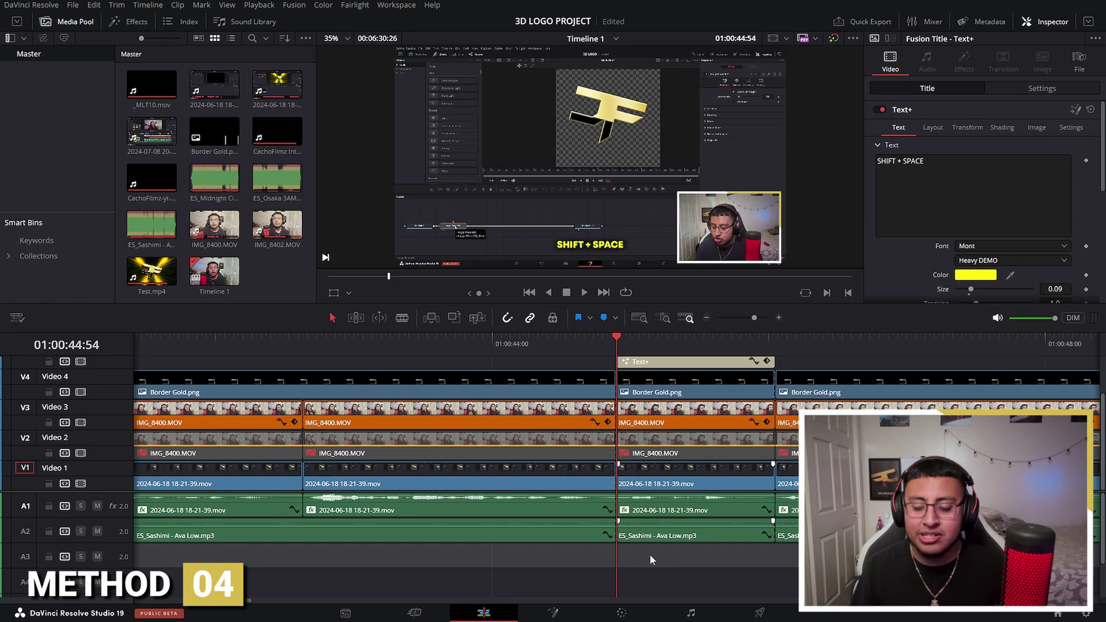
Marquee-select the Text+ title with its Border Gold, IMG_8400 and audio clips and make Compound Clip 1.
click(686, 474)
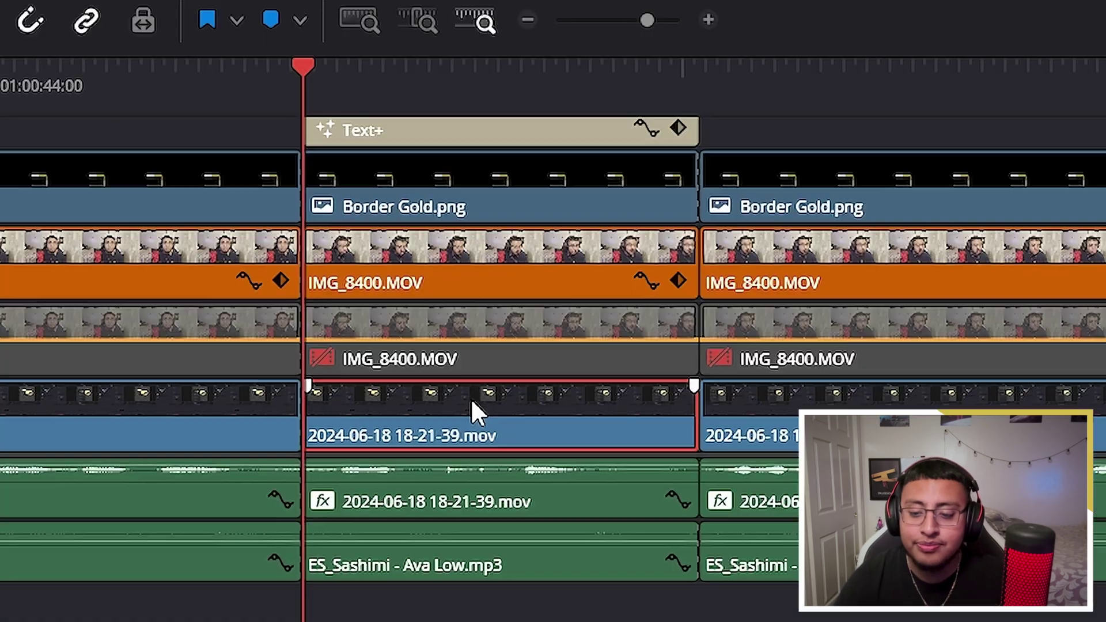
key(space)
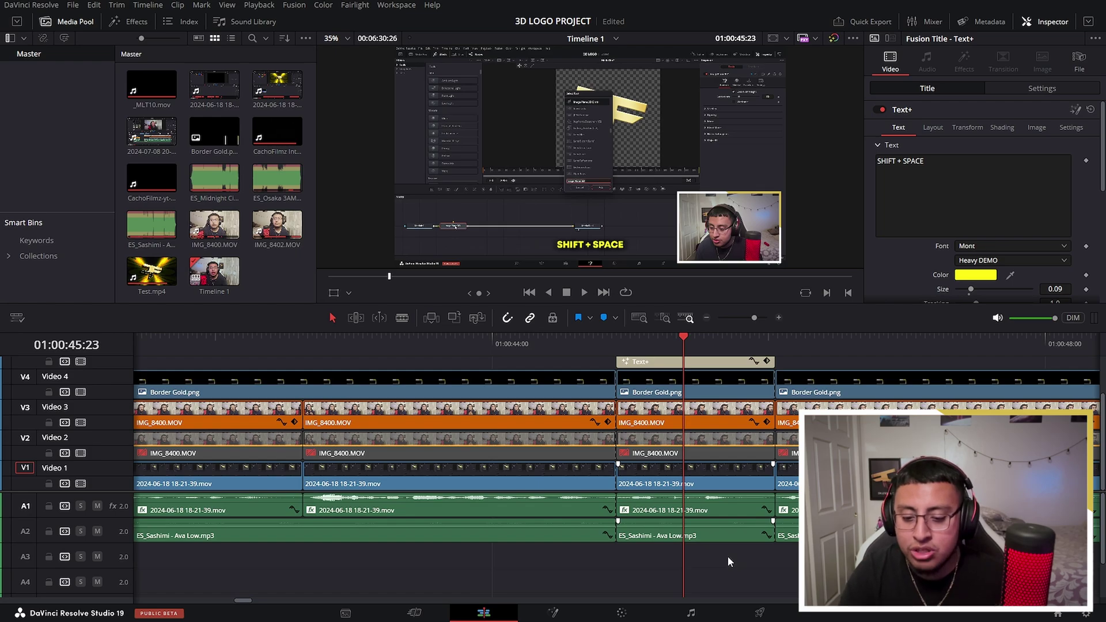
drag(728, 556, 657, 363)
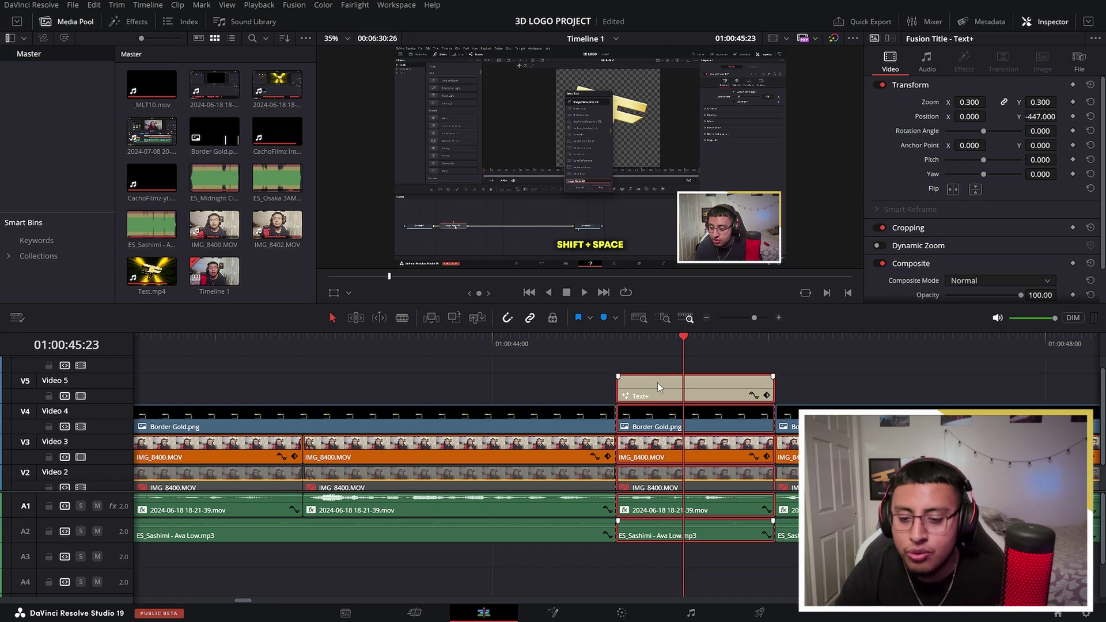
right_click(659, 382)
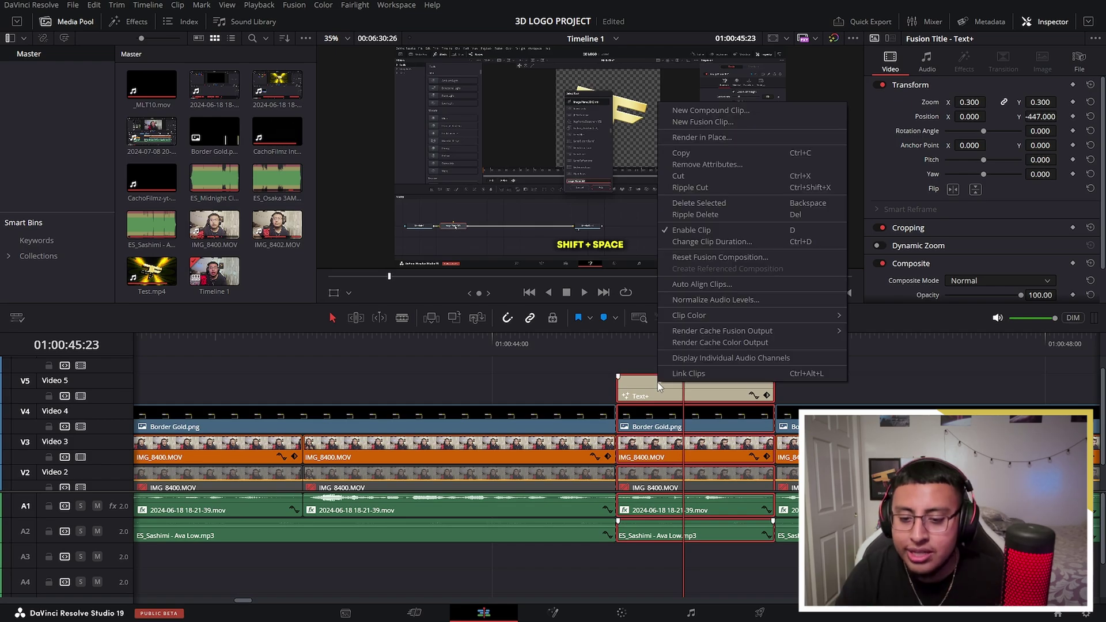
click(697, 111)
click(632, 334)
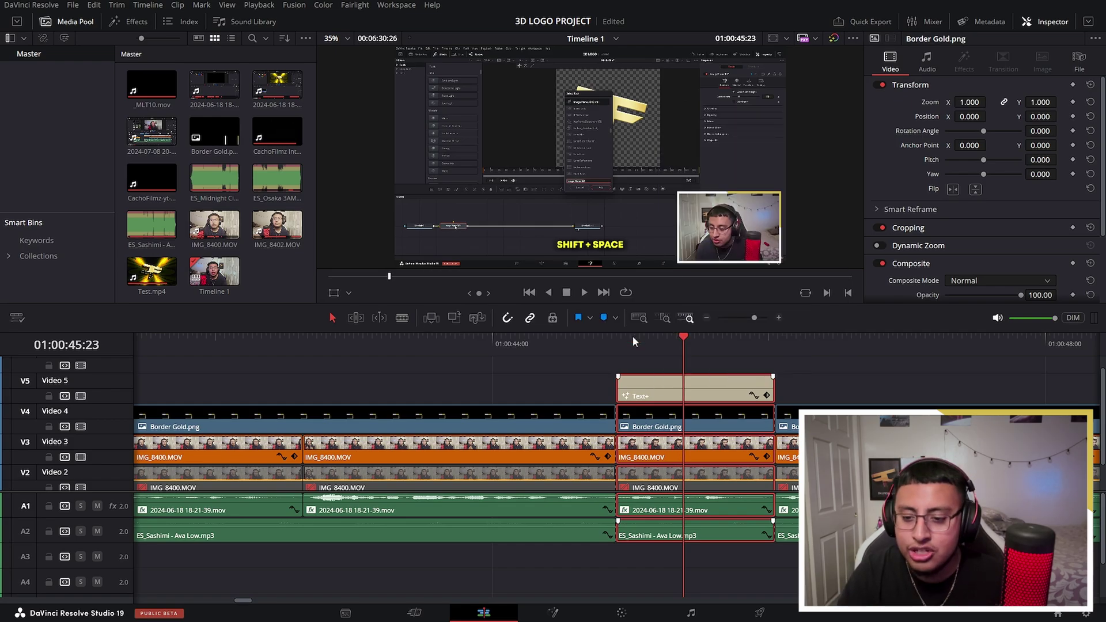
Render Compound Clip 1 in place as MP4, producing Compound Clip 1 Render 2.mp4.
right_click(648, 470)
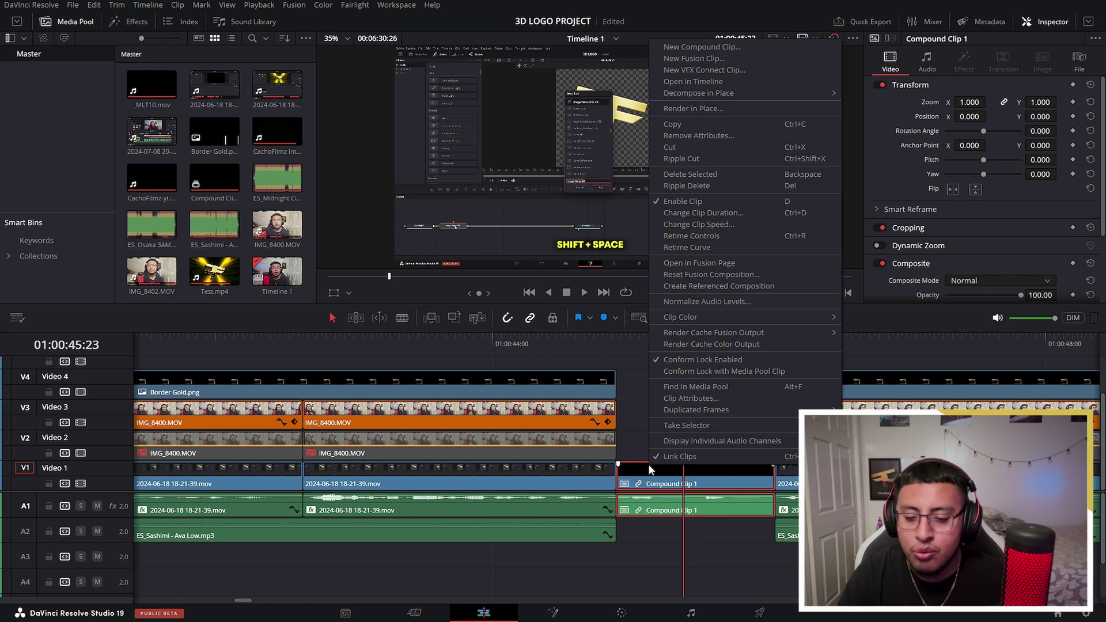
click(742, 109)
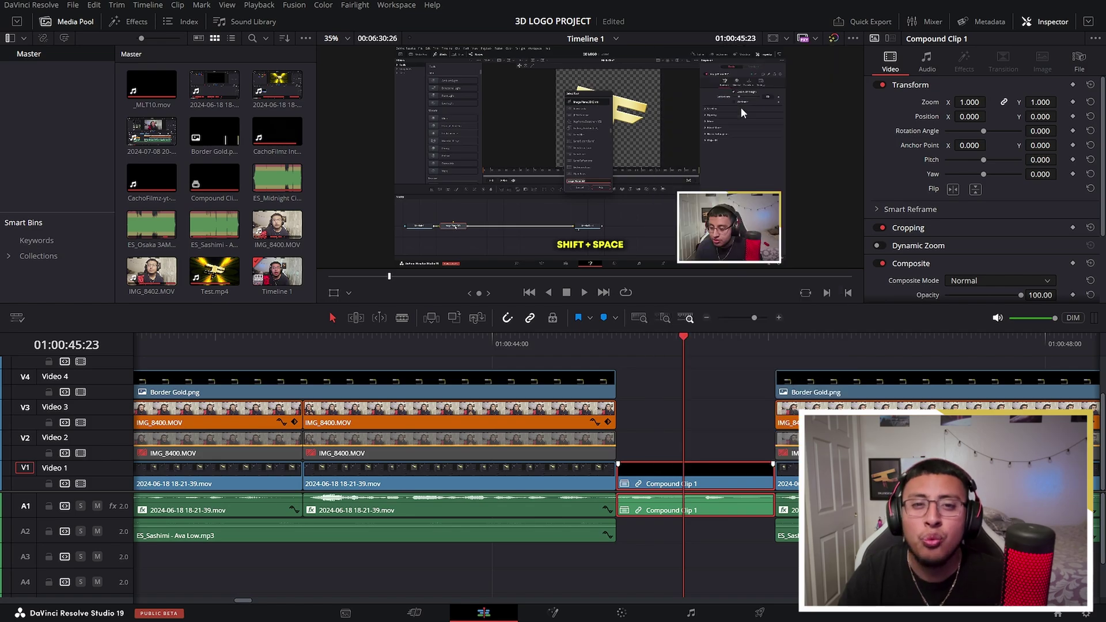
click(550, 210)
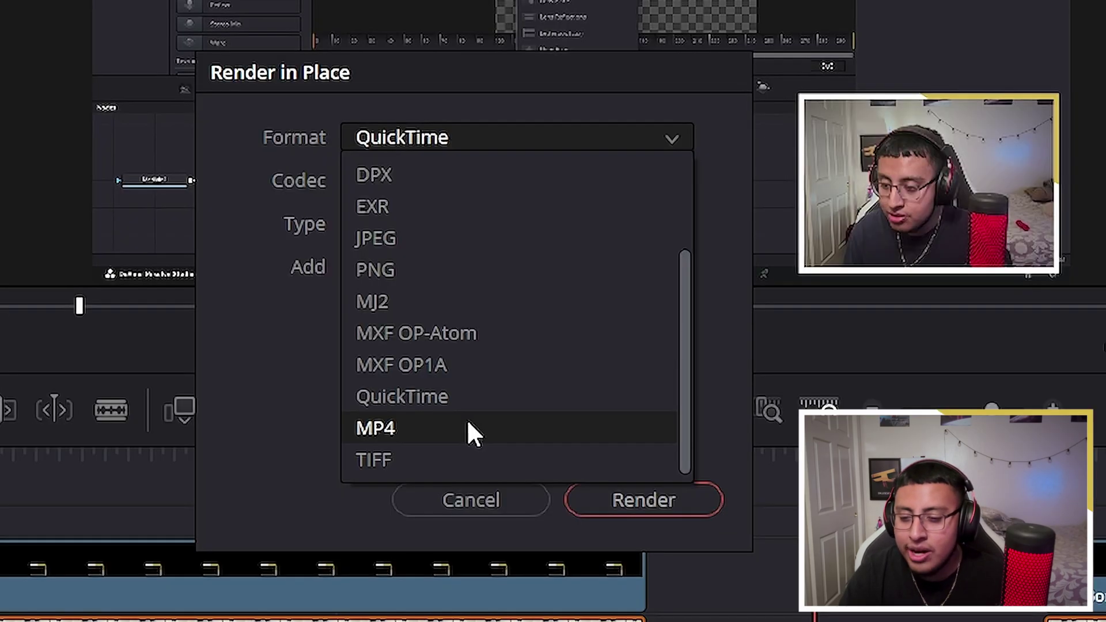
click(546, 325)
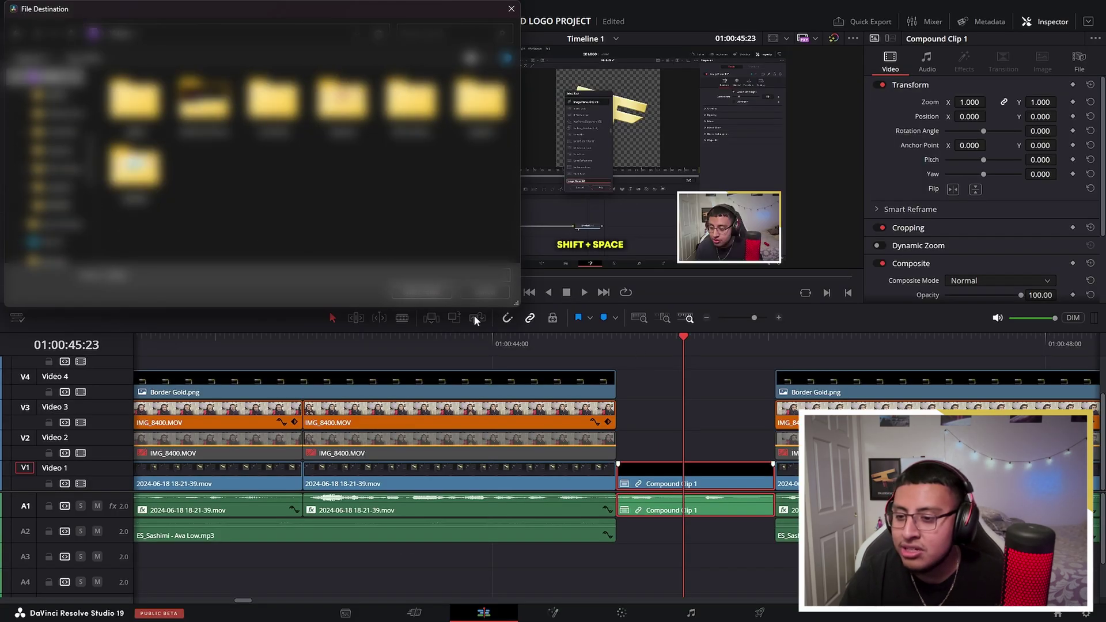
click(430, 292)
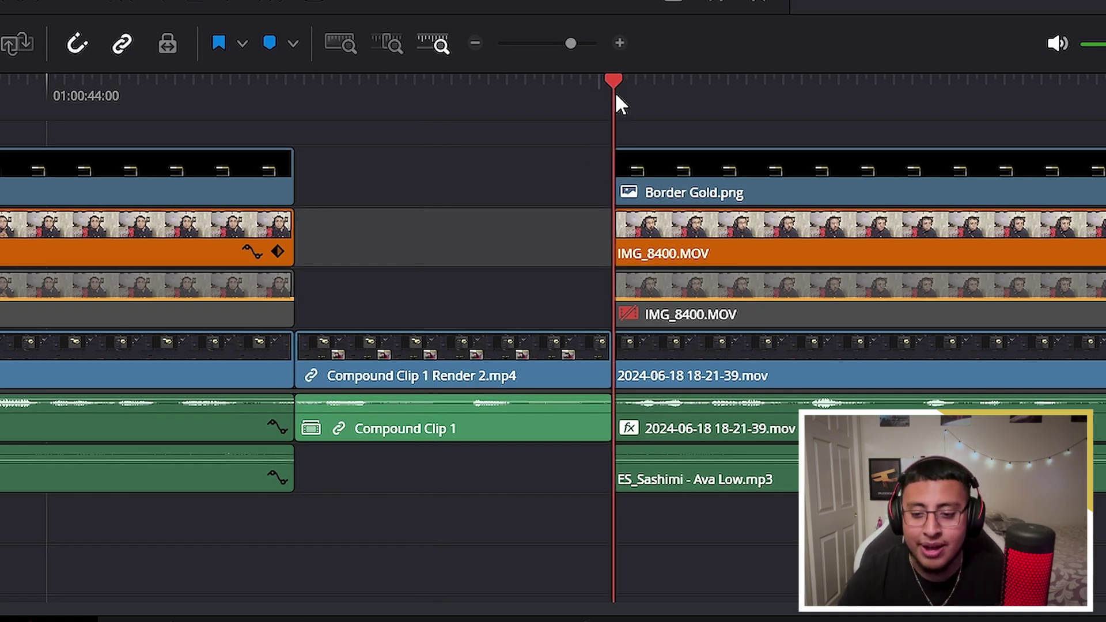
Play through Compound Clip 1 Render 2.mp4 twice to check smoothness, then select it.
key(space)
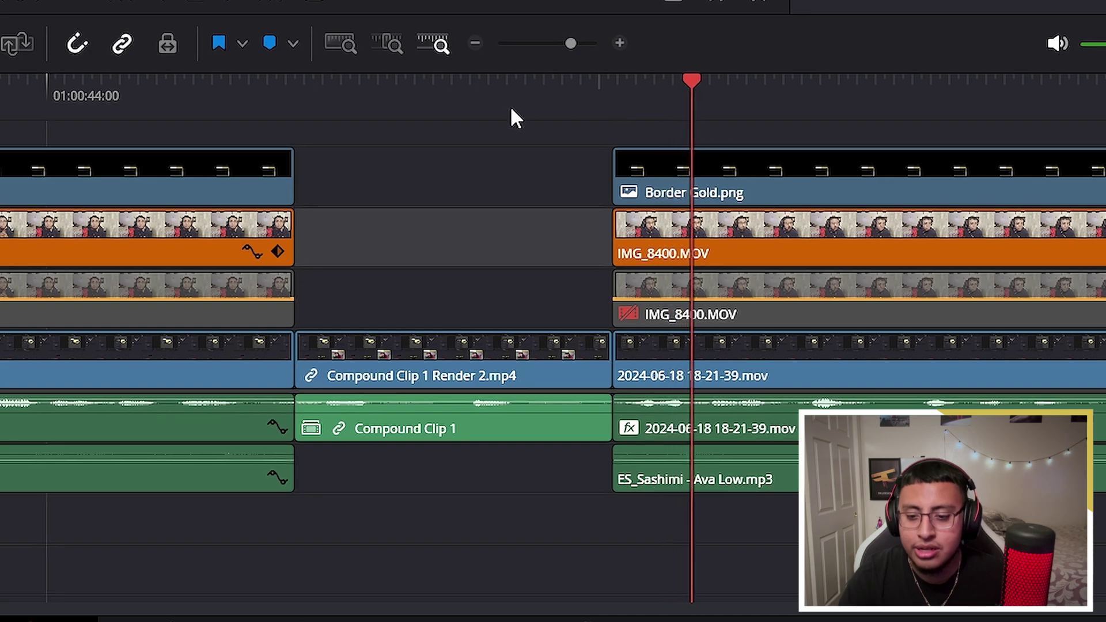
click(295, 85)
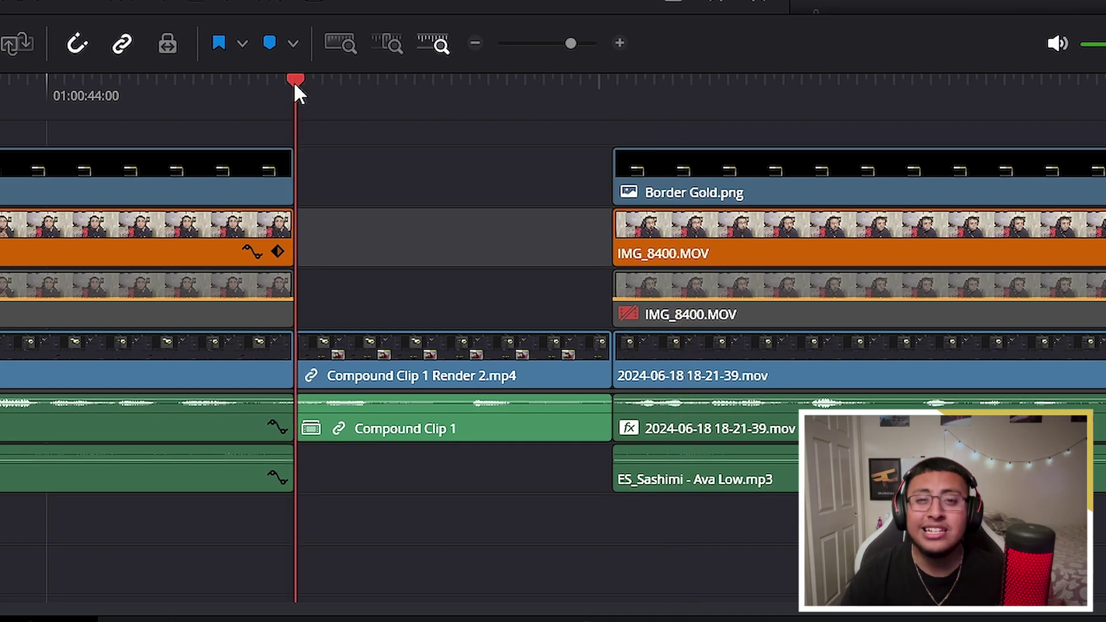
key(l)
key(l)
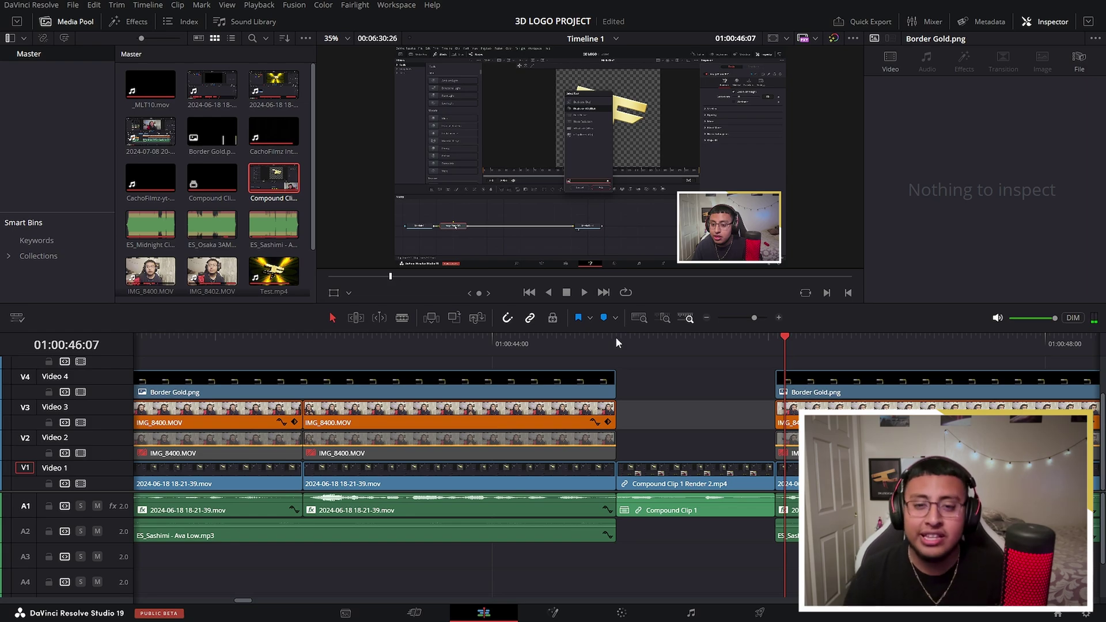
click(638, 339)
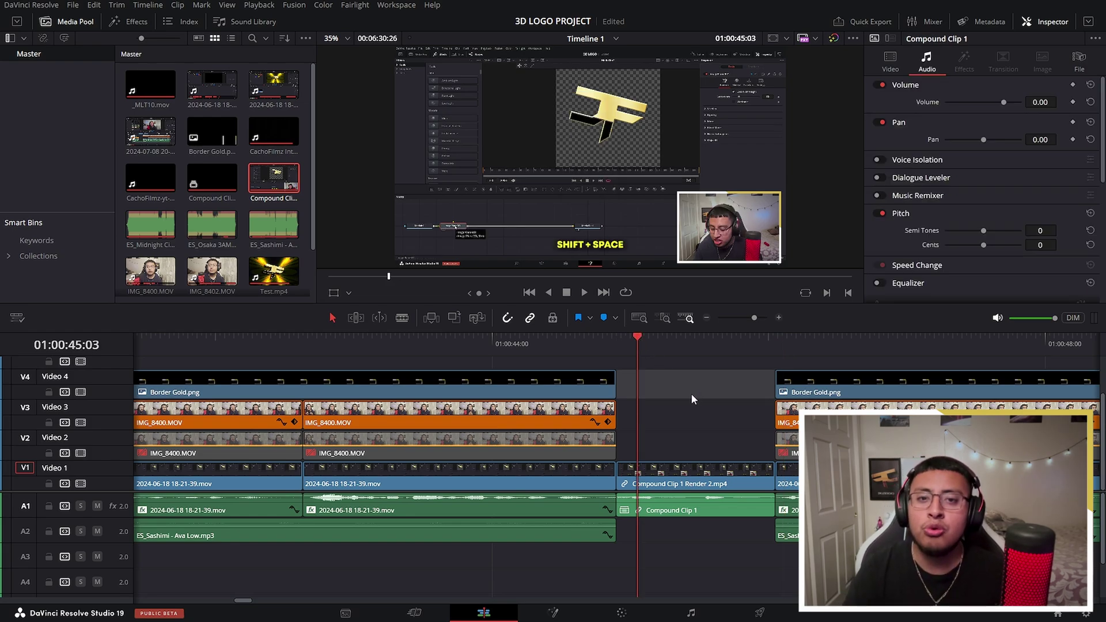
click(680, 476)
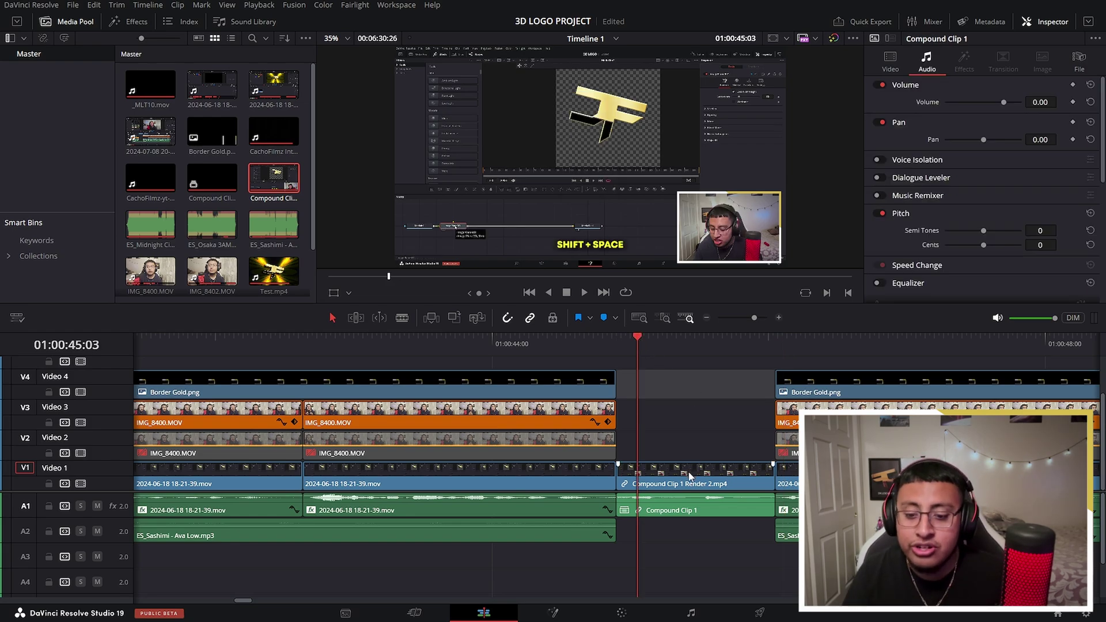
Decompose the render back to Compound Clip 1 and save the project.
right_click(679, 476)
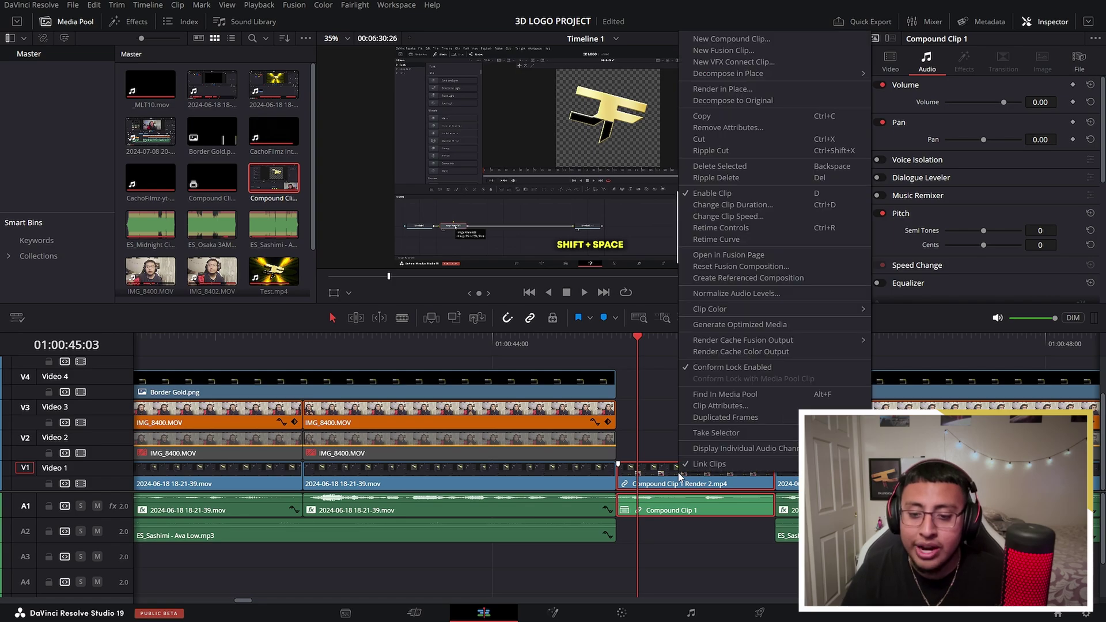
click(746, 100)
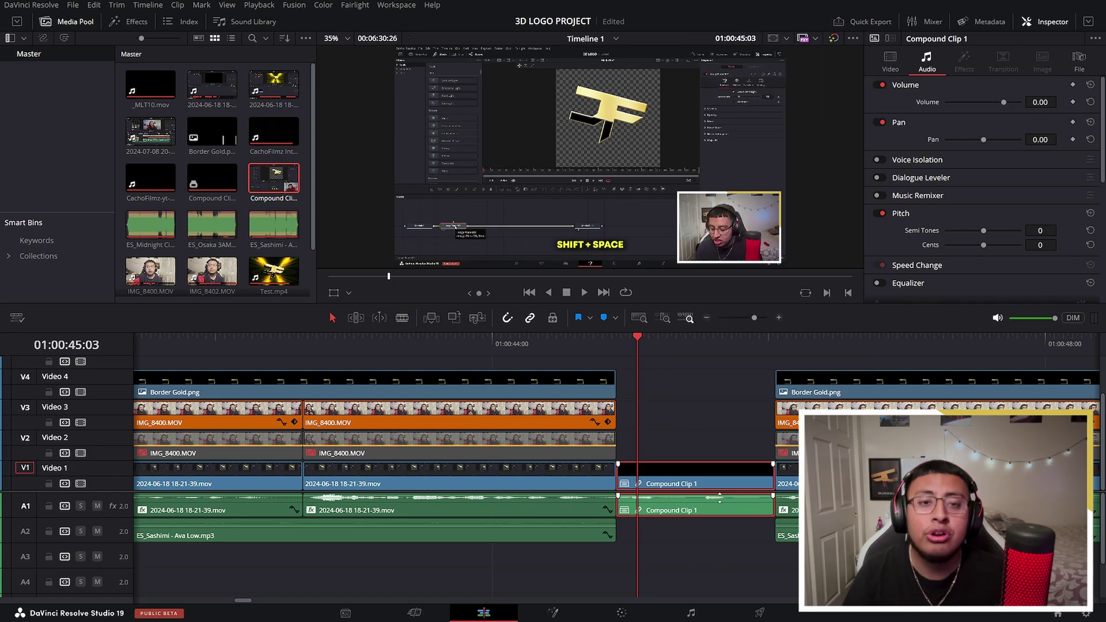
key(ctrl+s)
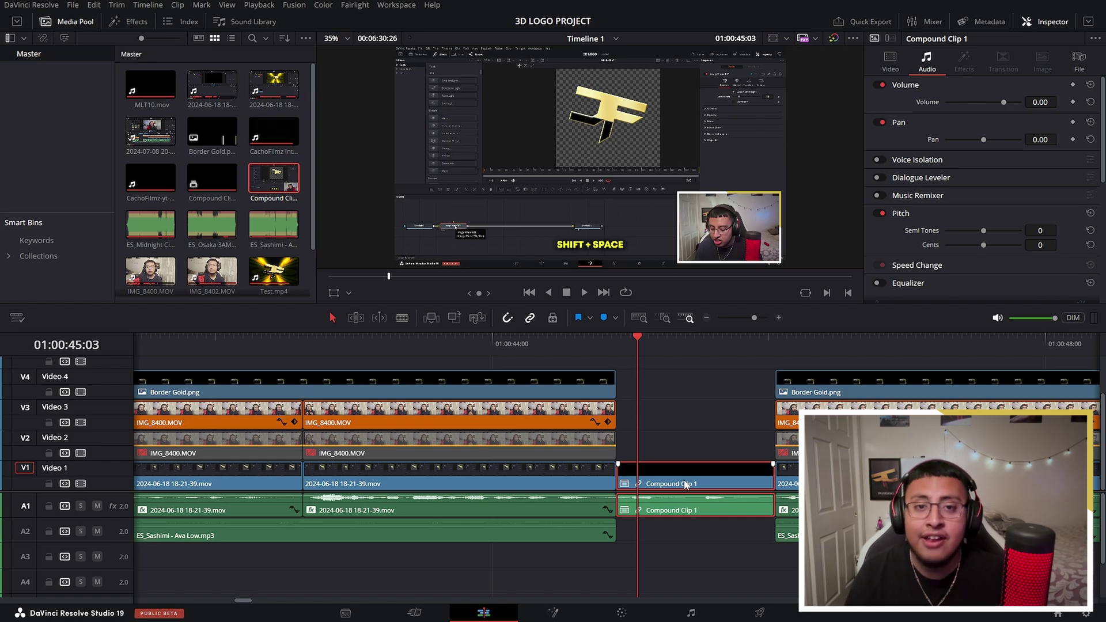
Decompose Compound Clip 1 in place using clips only, restoring its original clips.
right_click(685, 485)
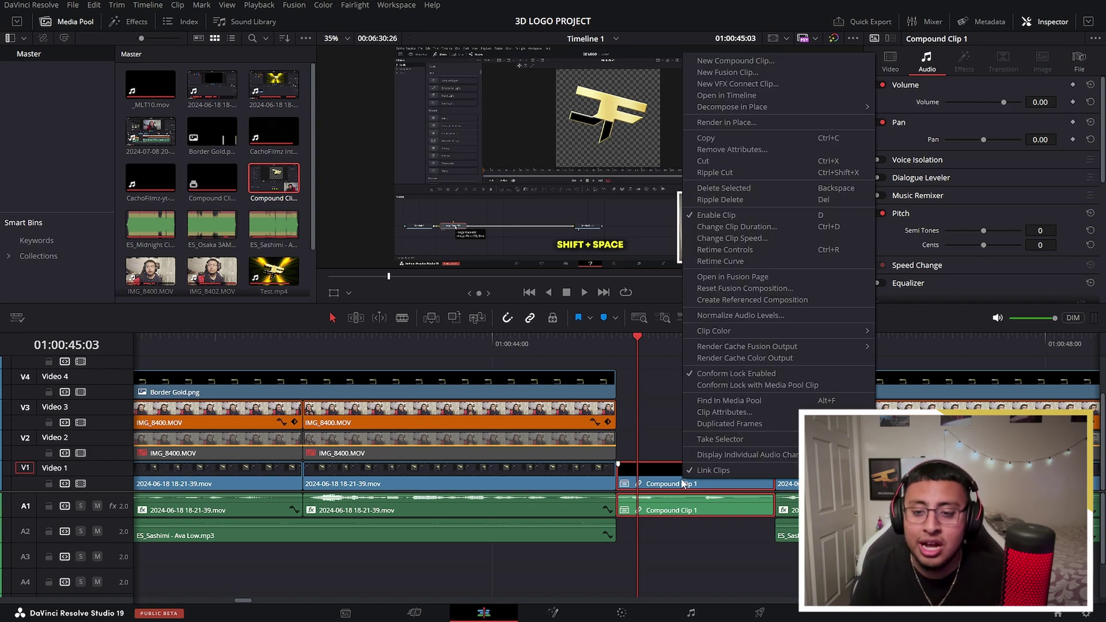
mouse_move(728, 108)
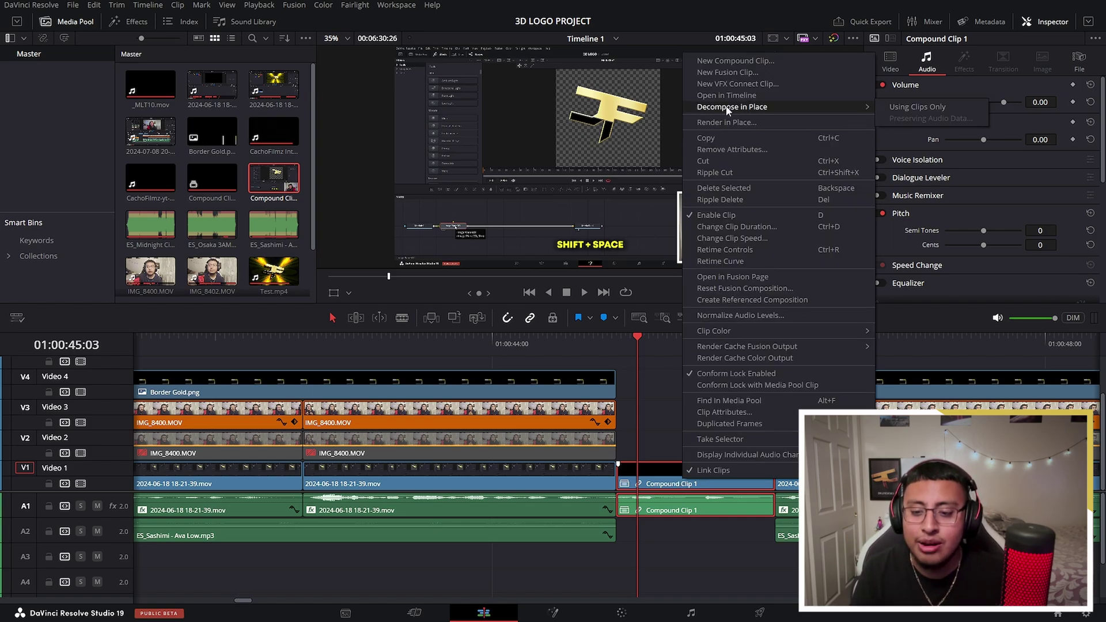
click(942, 108)
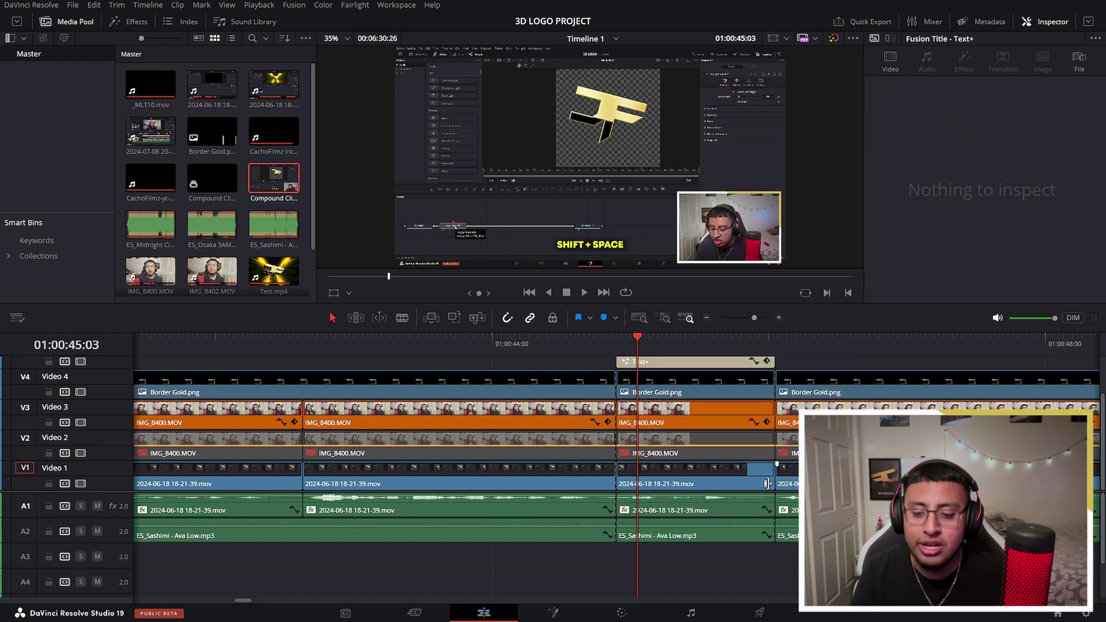
drag(726, 566, 642, 332)
click(858, 377)
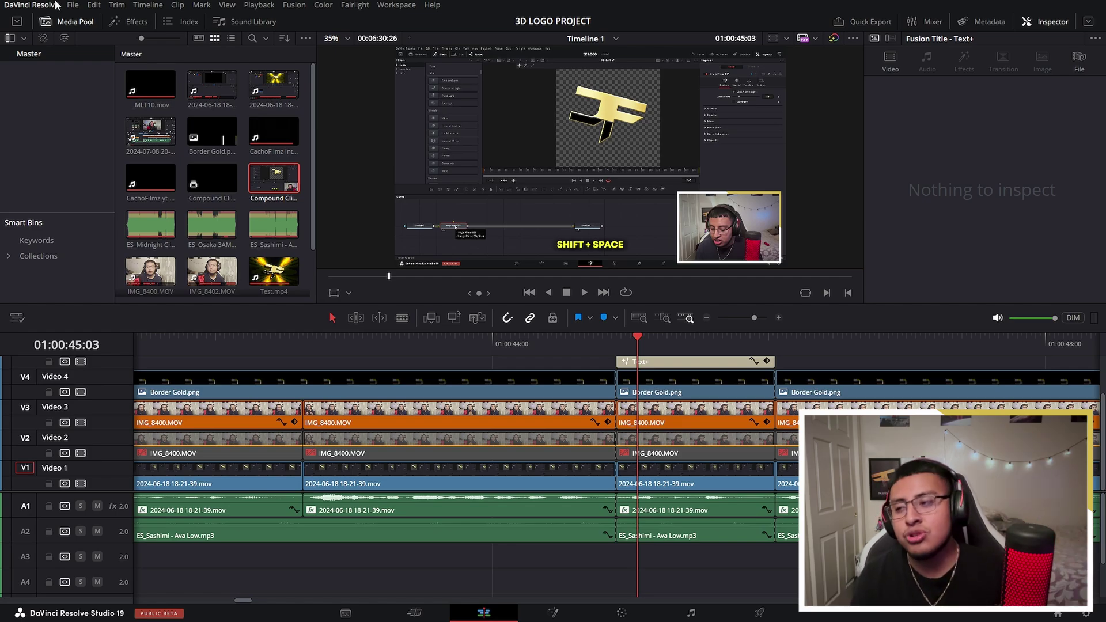
Open Preferences at the System Memory and GPU page.
click(35, 4)
click(47, 60)
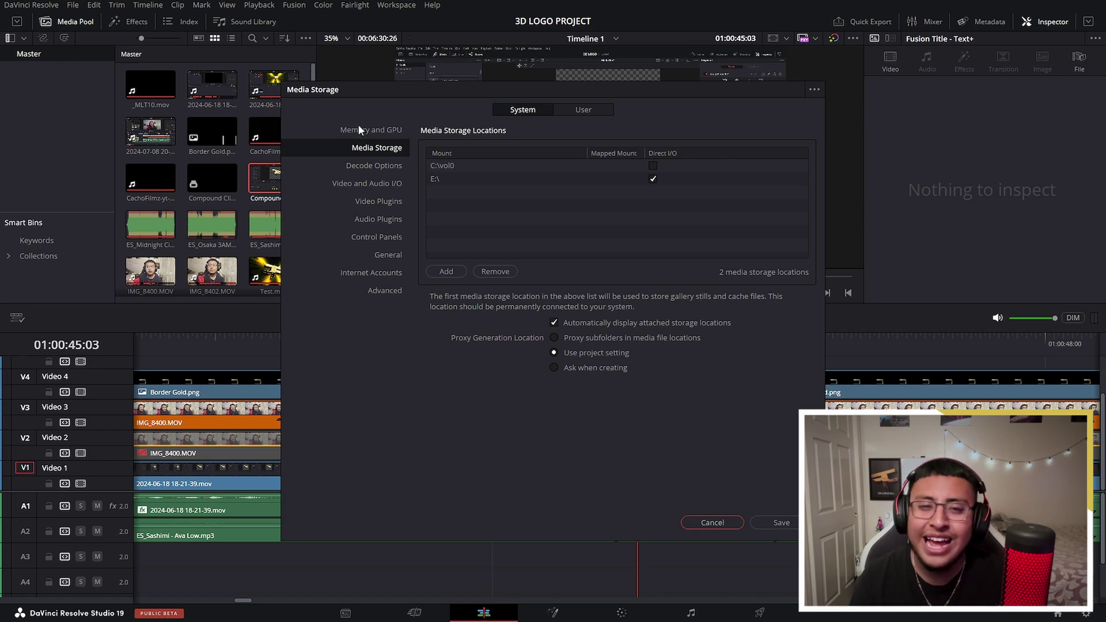
click(358, 130)
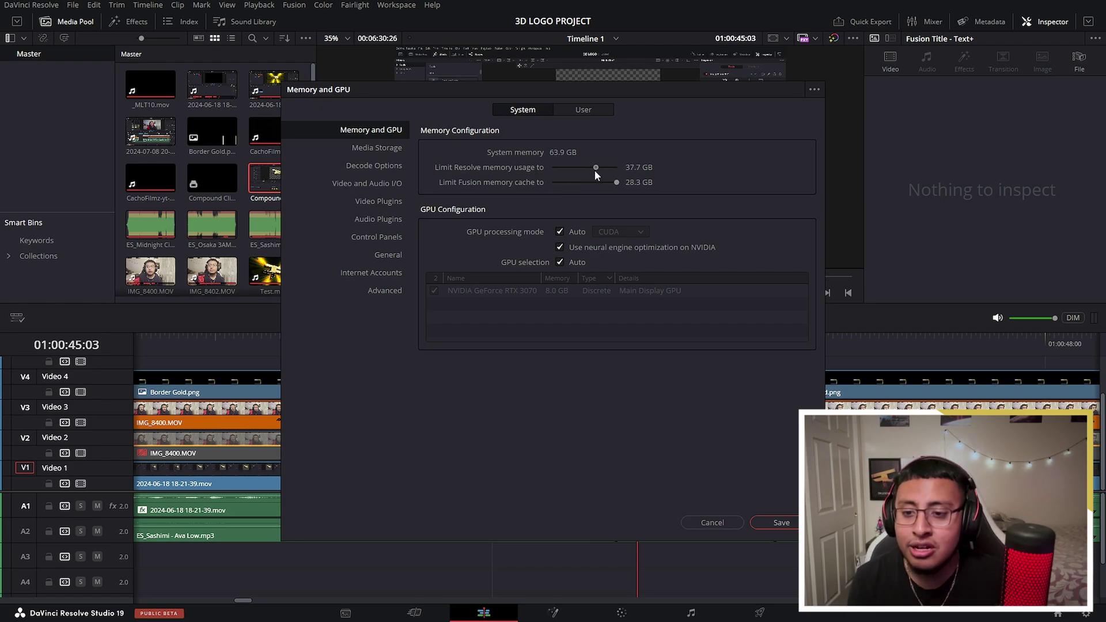
Set the Fusion memory cache to 12.0 GB and the Resolve memory limit to 47.9 GB.
drag(616, 183, 566, 183)
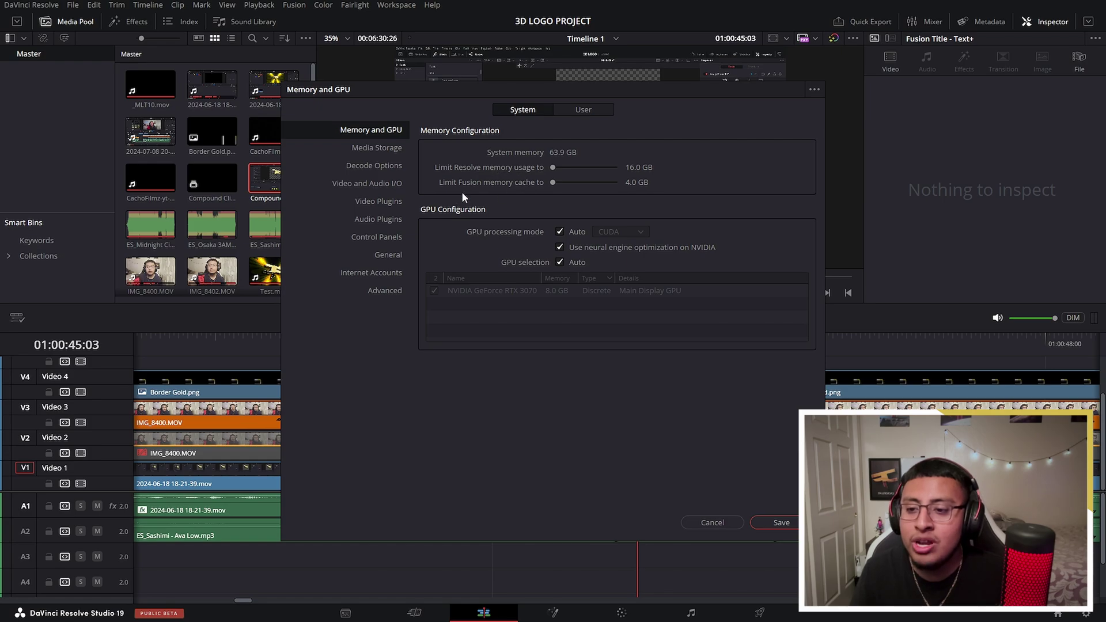
drag(553, 167, 651, 165)
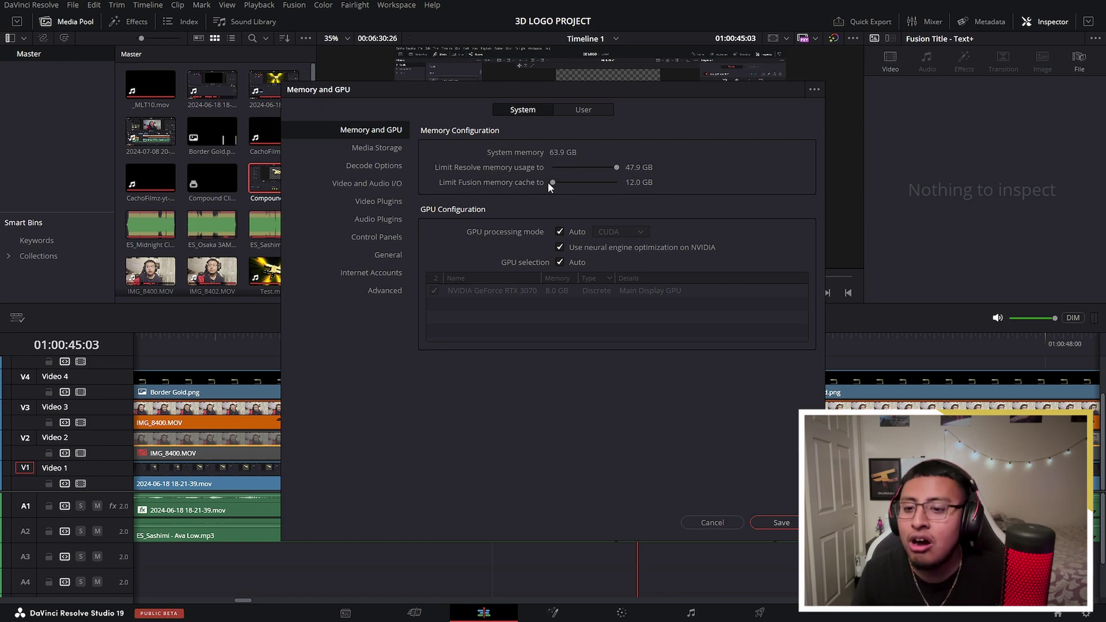